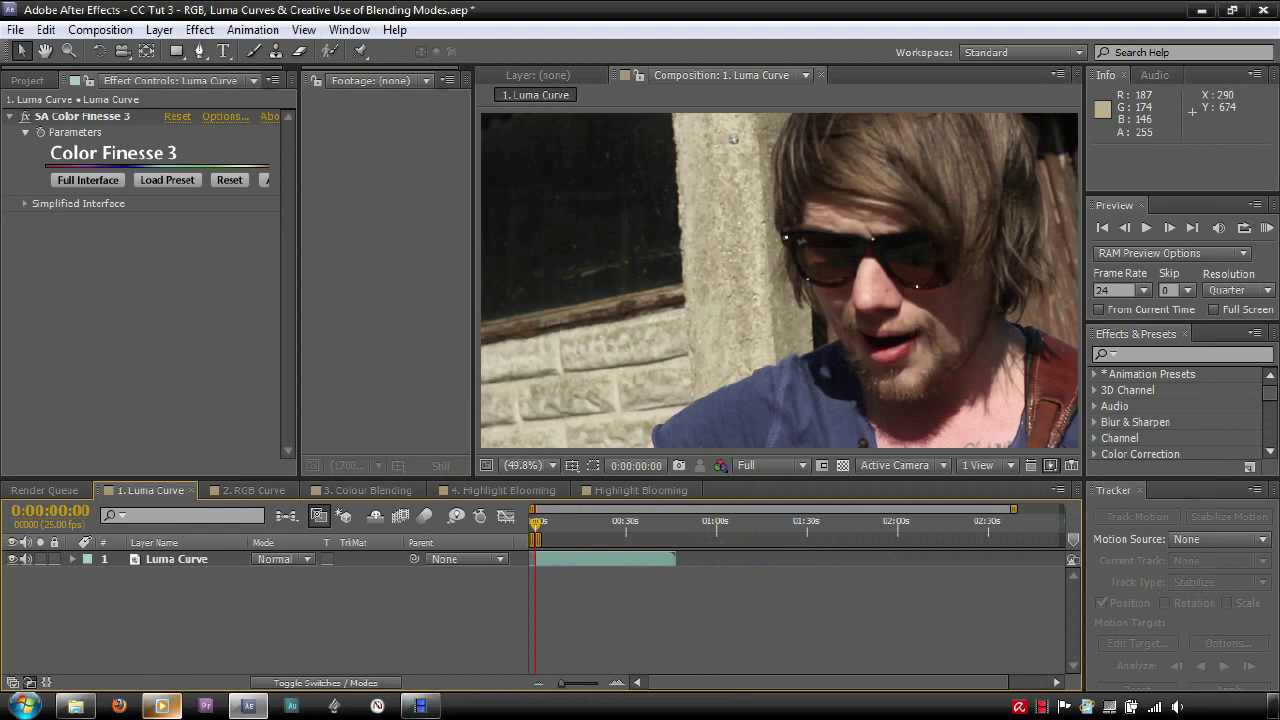
Open SA Color Finesse 3's full interface on the Luma Curve clip.
click(92, 179)
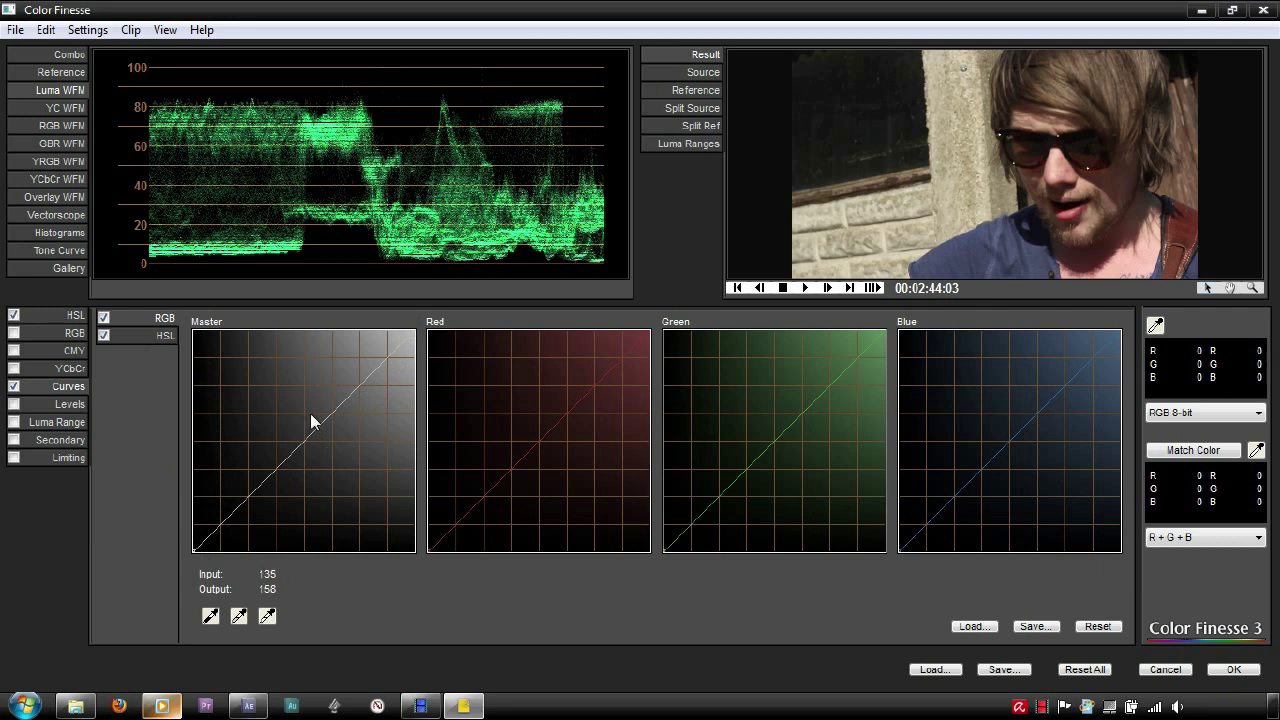
Shape the Master curve into an S, raising the highlights and darkening the shadows.
mouse_move(342, 405)
mouse_down()
mouse_move(330, 398)
mouse_move(348, 429)
mouse_move(335, 411)
mouse_up()
drag(254, 490, 260, 500)
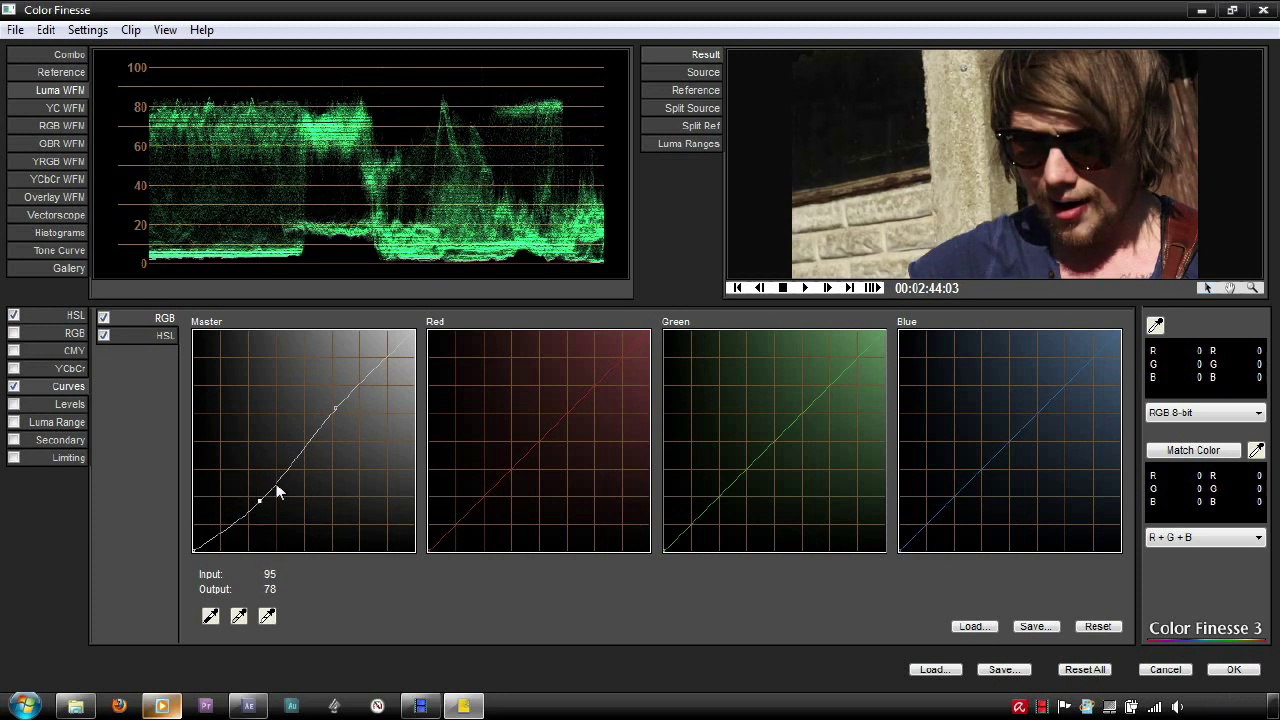
drag(335, 408, 331, 404)
drag(261, 503, 259, 494)
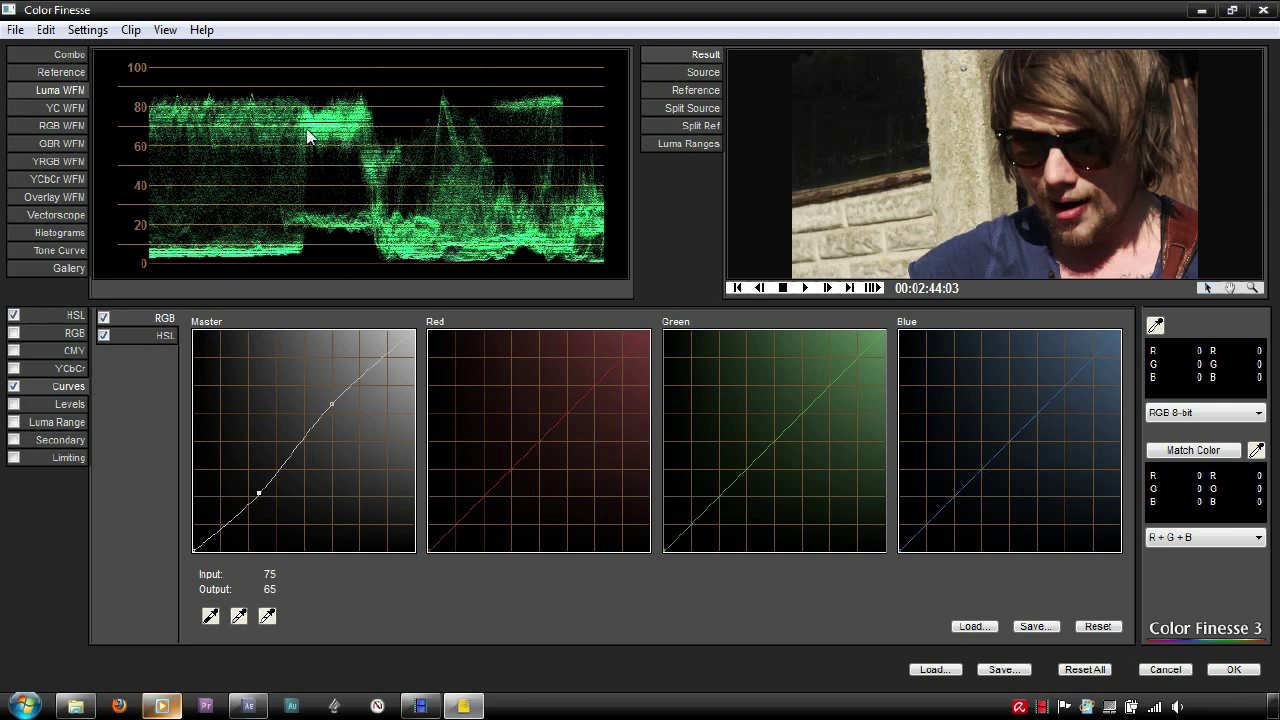
Compare the grade with the RGB curves toggled off and on, then apply it.
click(103, 318)
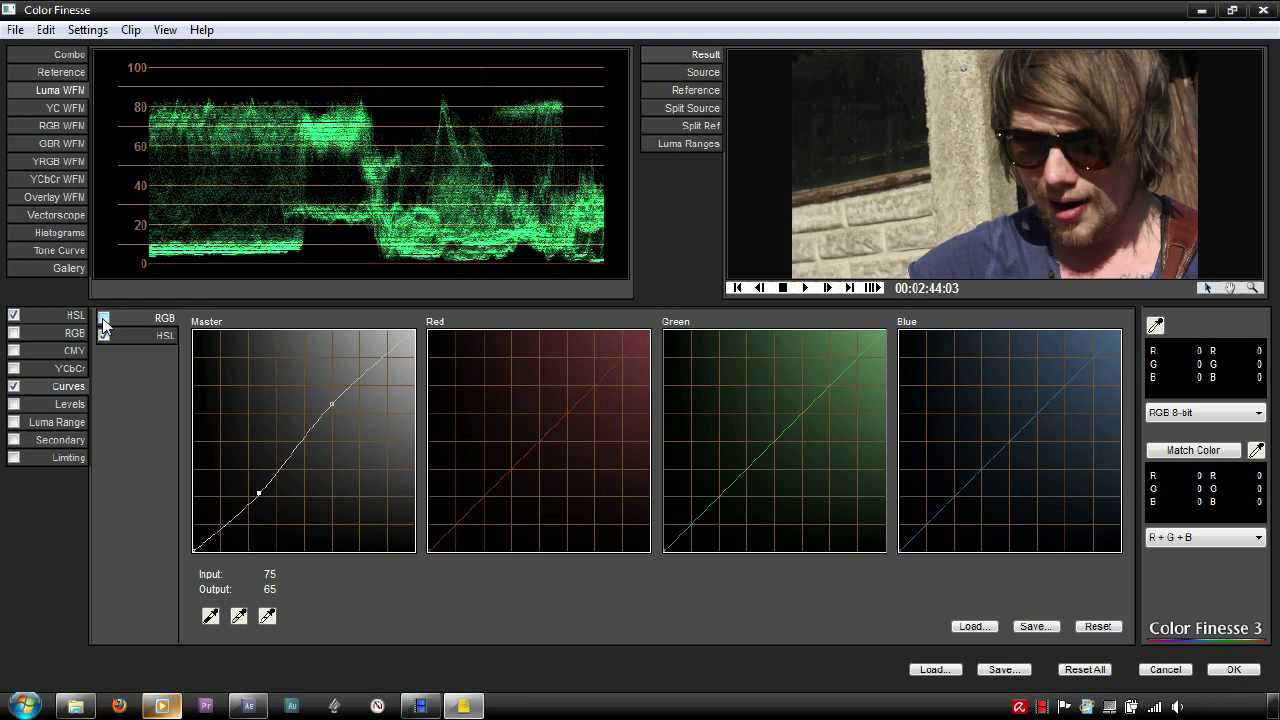
click(103, 318)
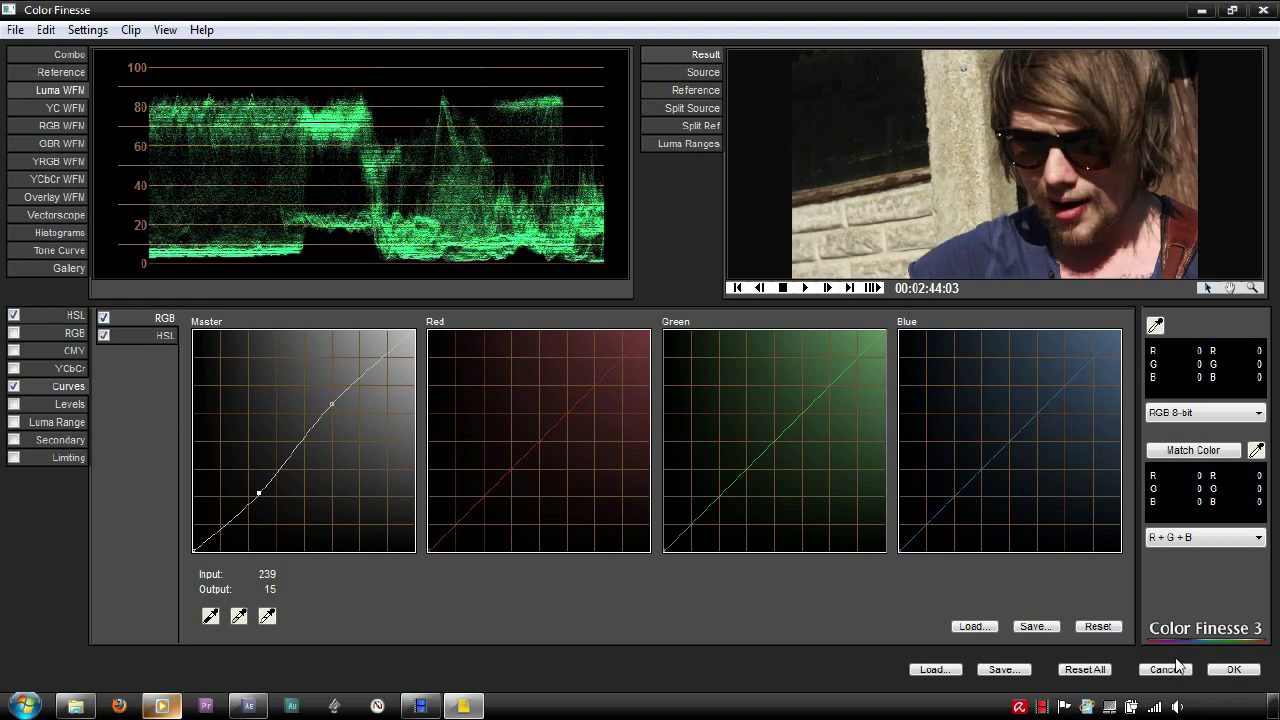
click(1212, 669)
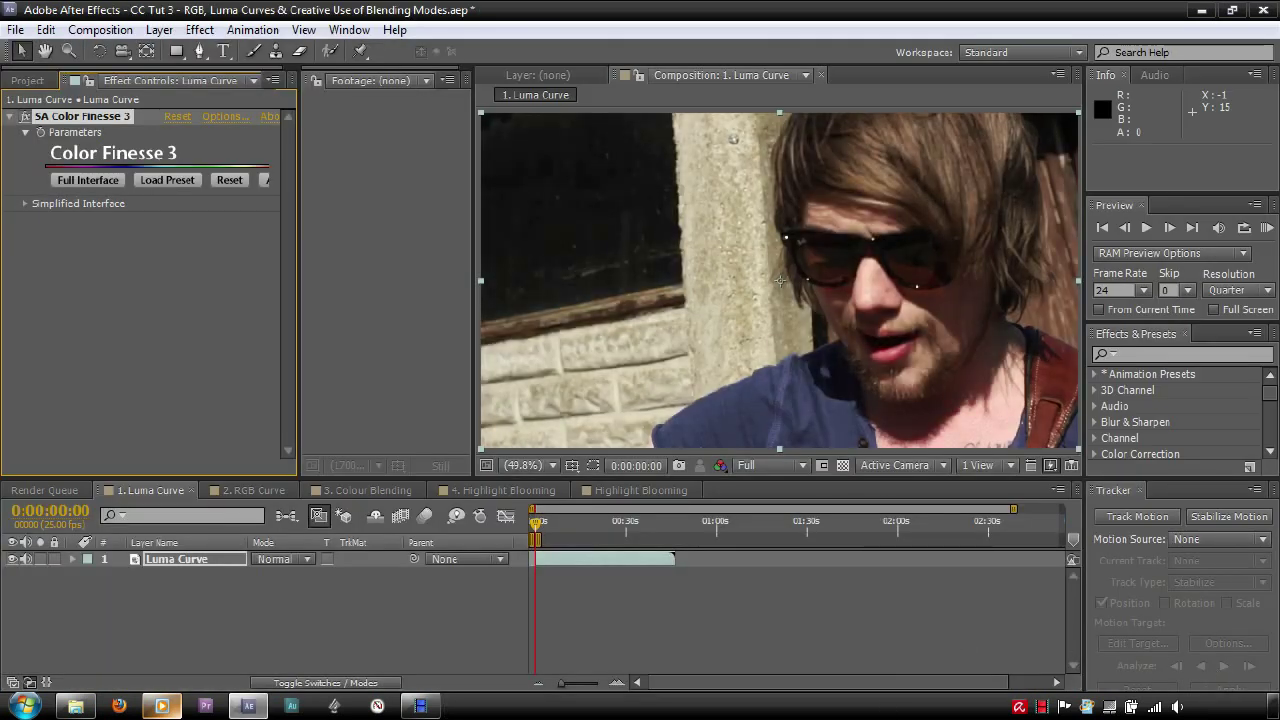
Deselect the Luma Curve layer, switch to the 2. RGB Curve composition and select its clip.
key(F2)
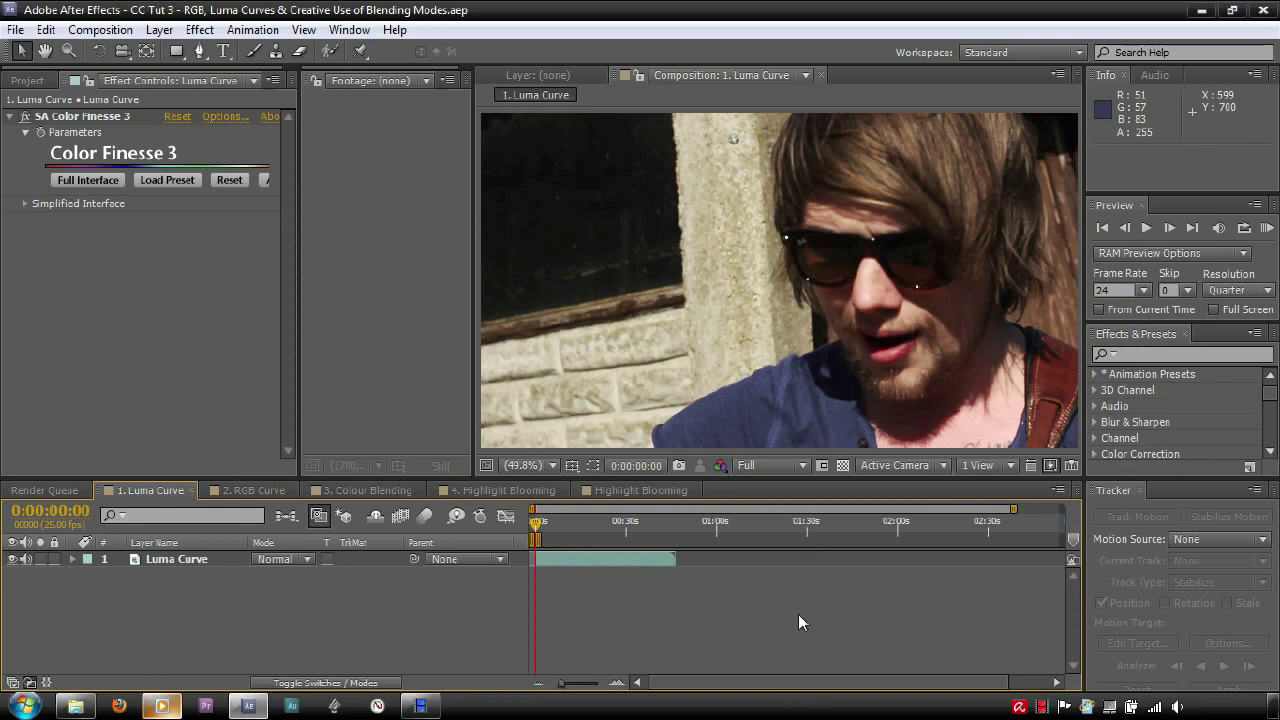
click(236, 490)
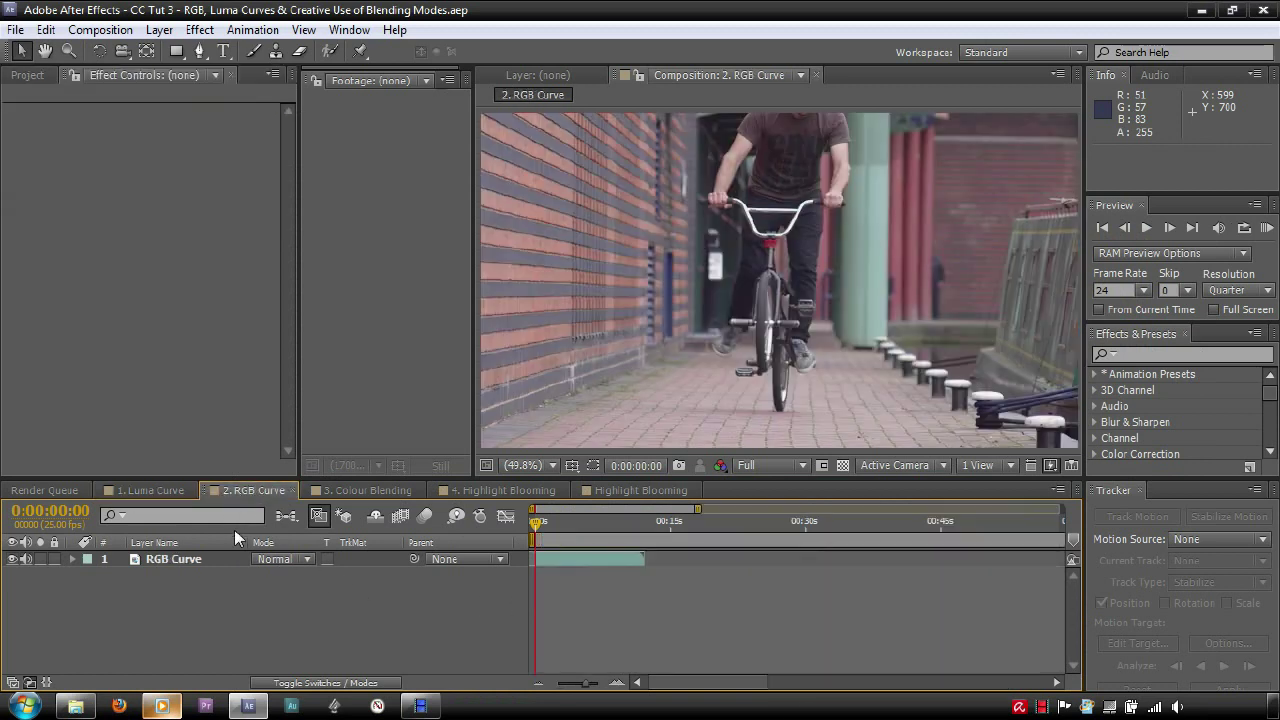
click(193, 562)
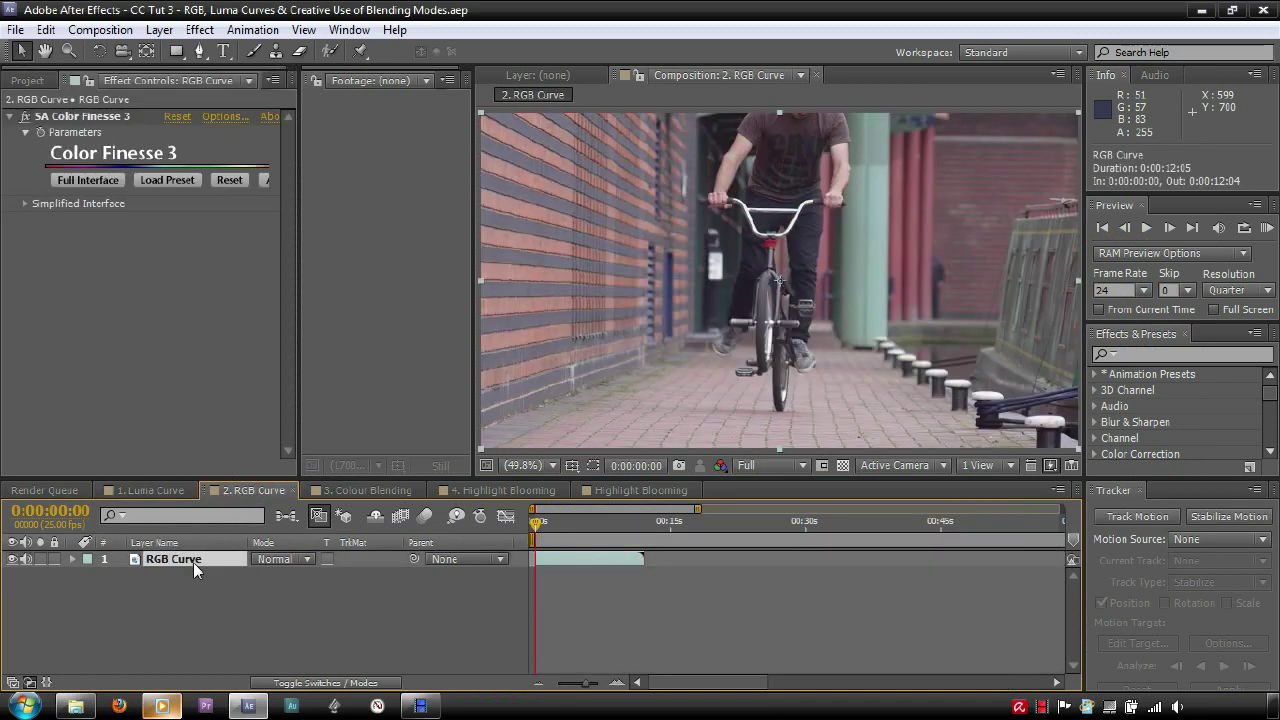
Open Color Finesse on the bike clip, enable RGB curves and lift the Blue black point to about 45.
click(109, 181)
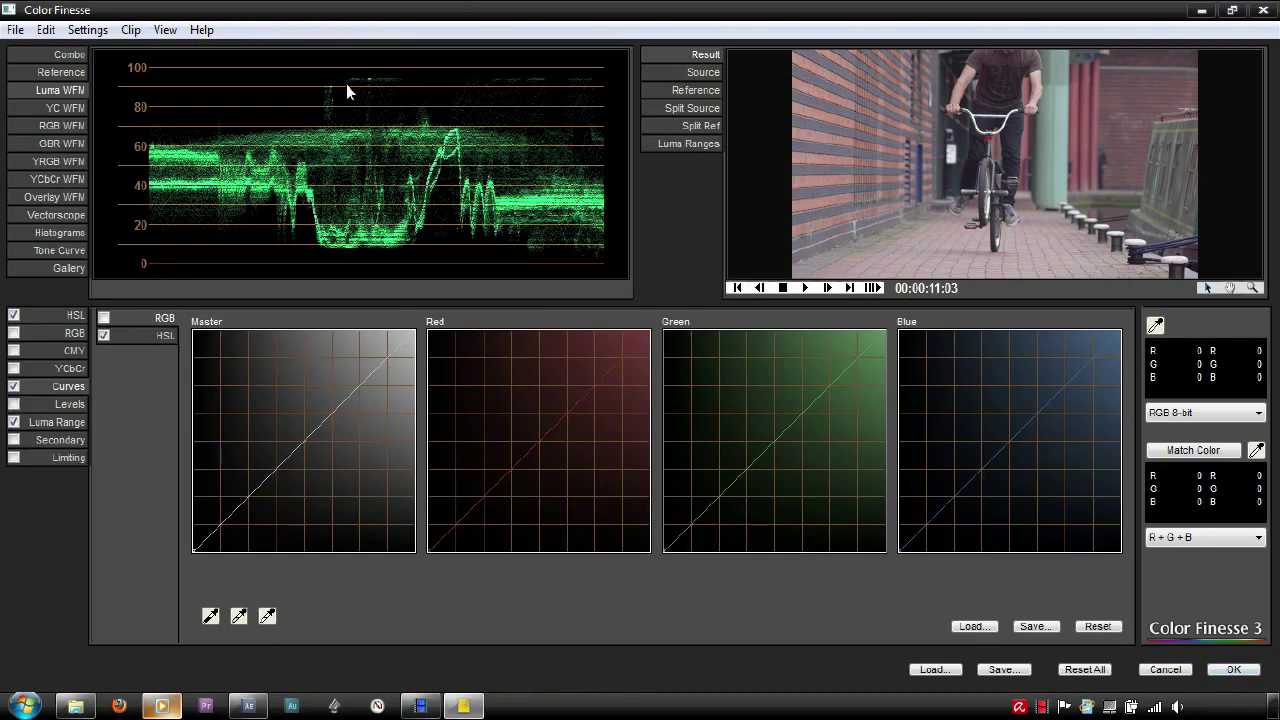
click(104, 318)
drag(899, 550, 893, 511)
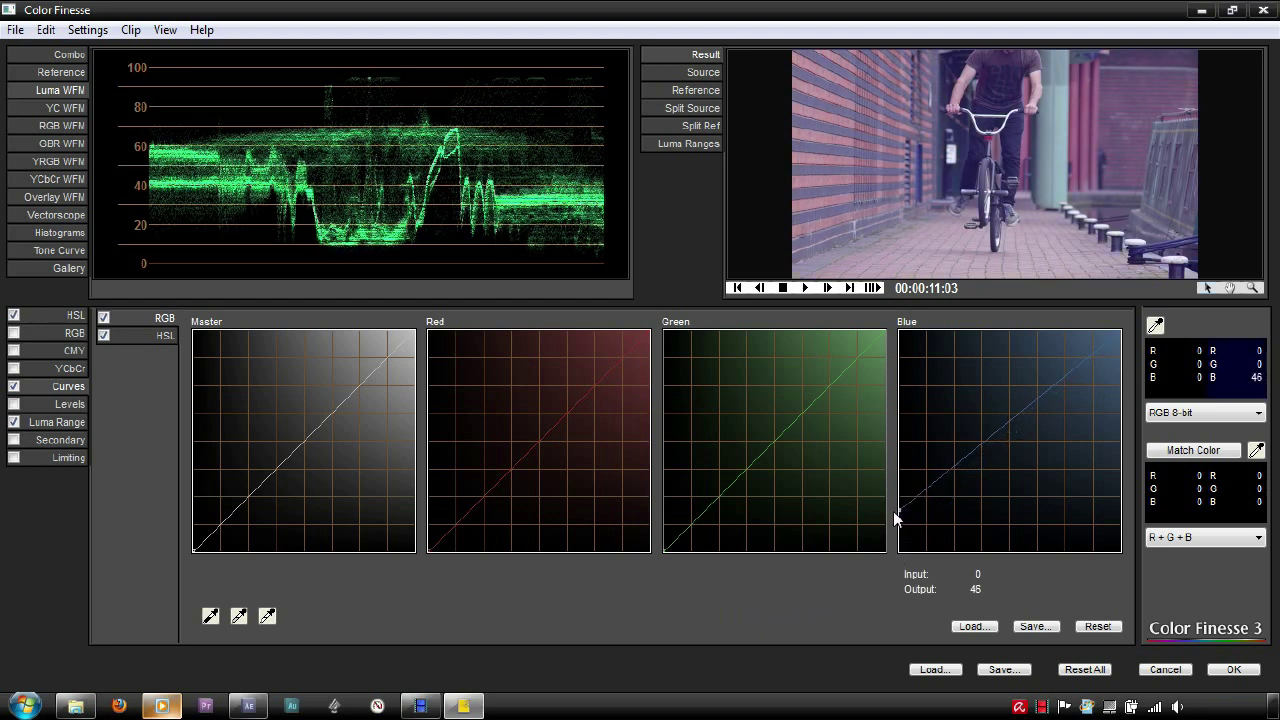
Use the RGB waveform scope, lower the Blue curve's top point, compare, and apply the grade.
click(58, 127)
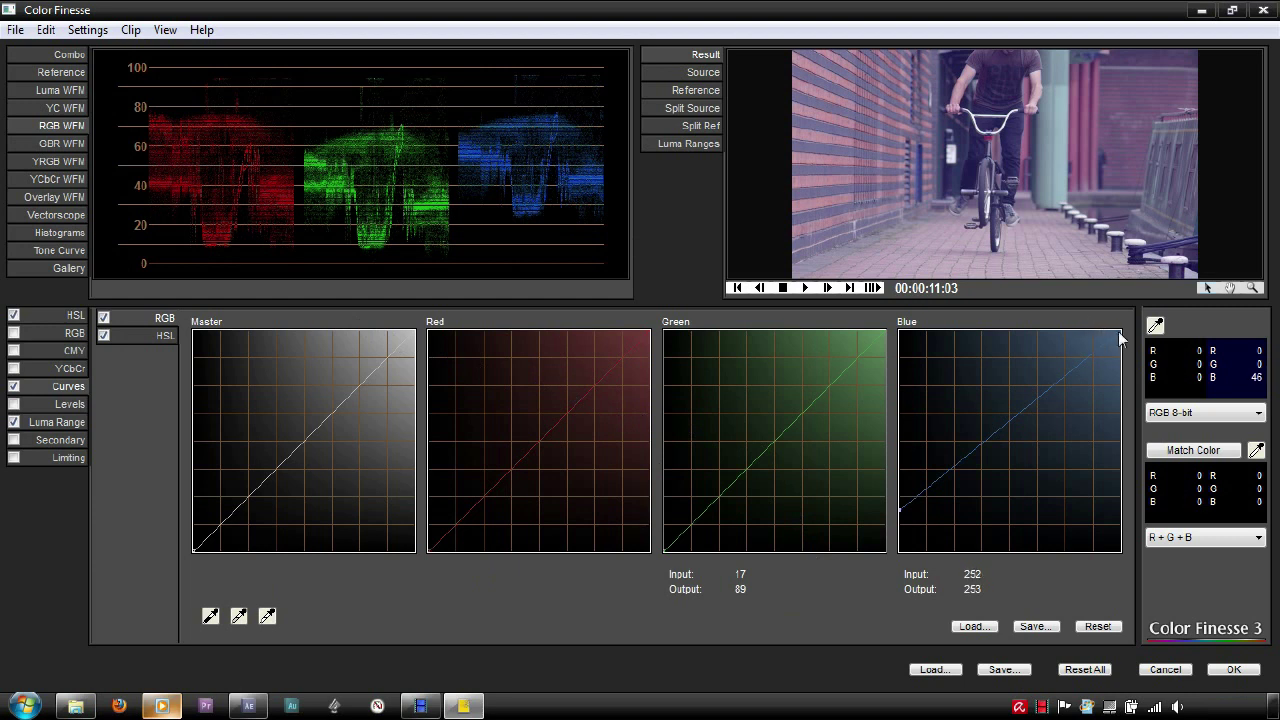
drag(1121, 340, 1124, 372)
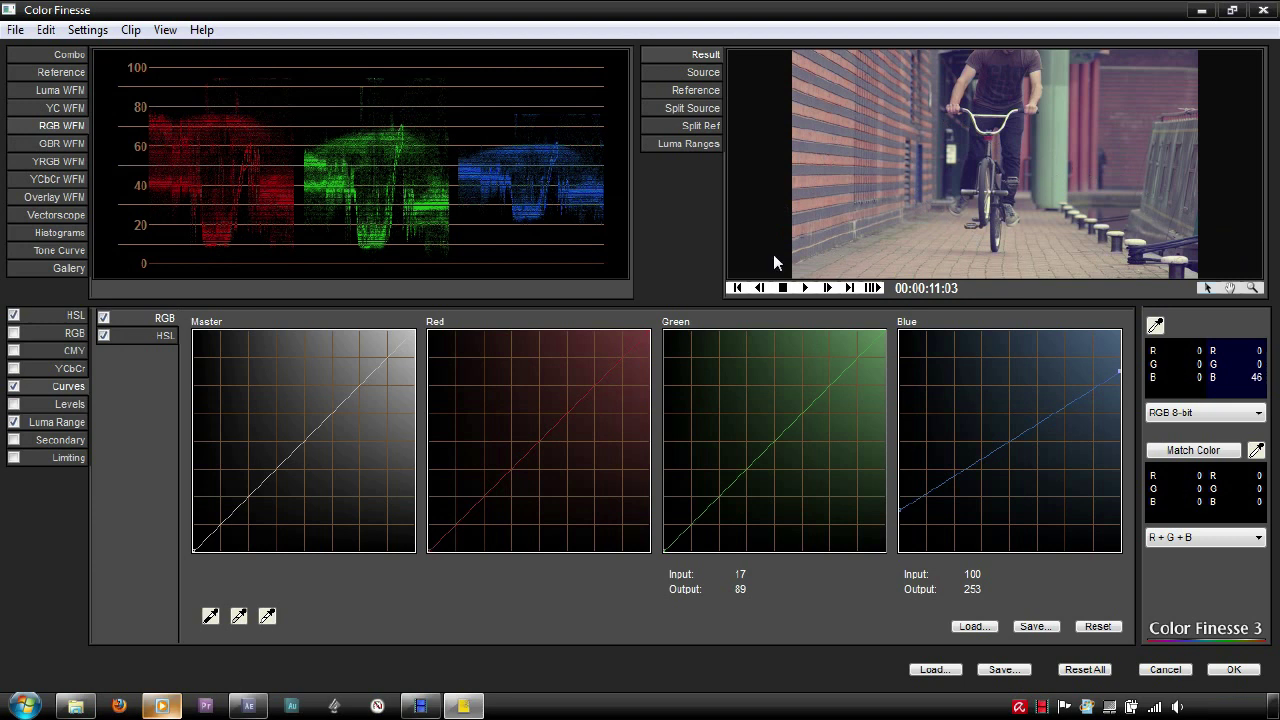
click(104, 318)
click(104, 318)
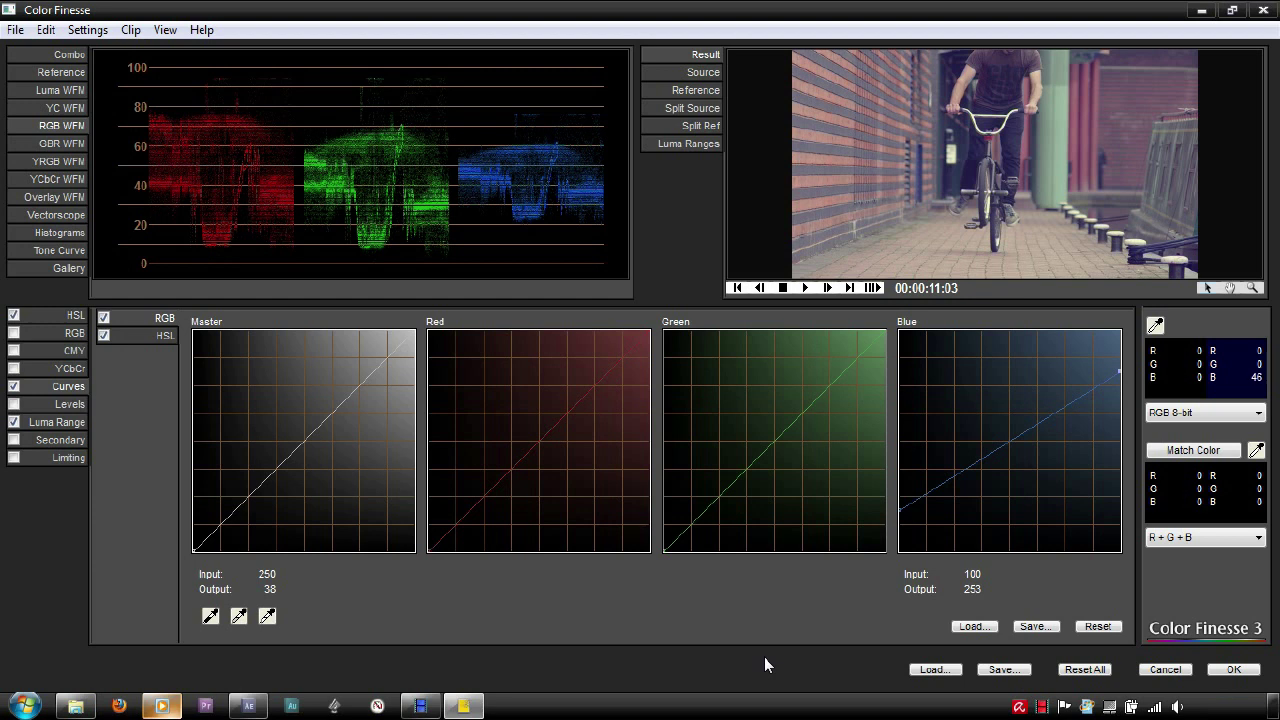
click(1226, 670)
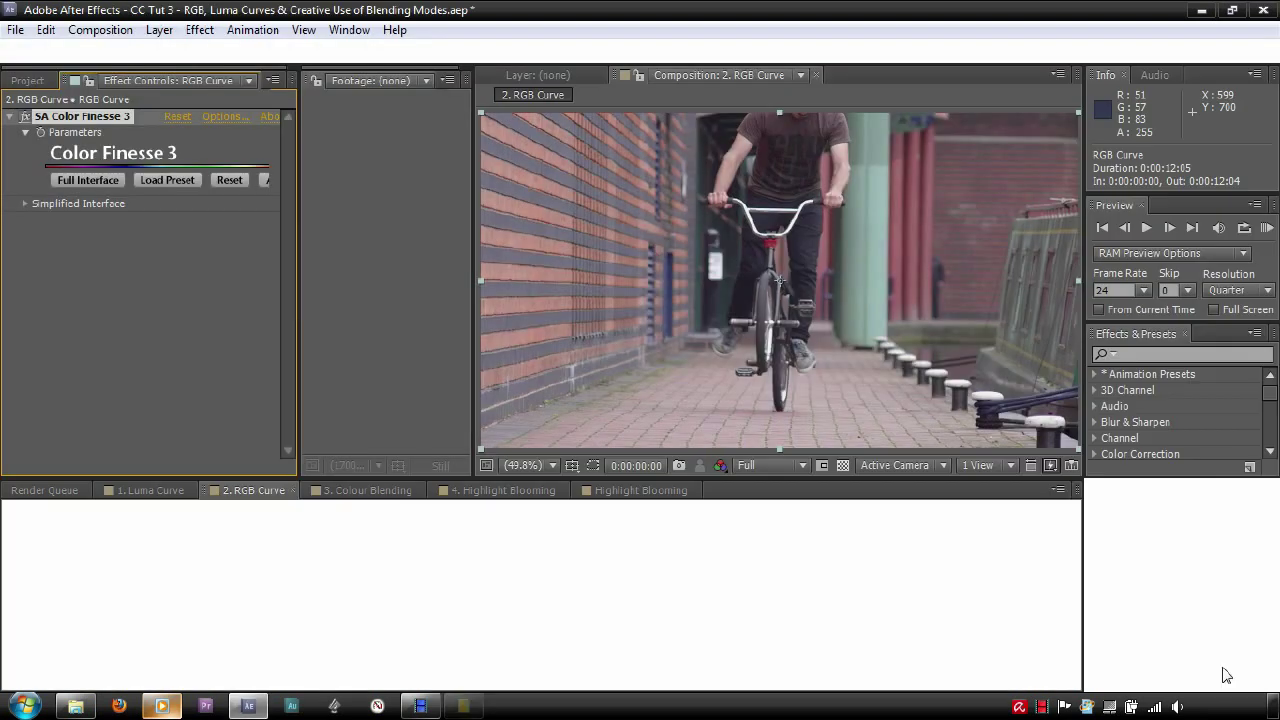
Deselect the RGB Curve layer and open the 3. Colour Blending composition.
click(786, 690)
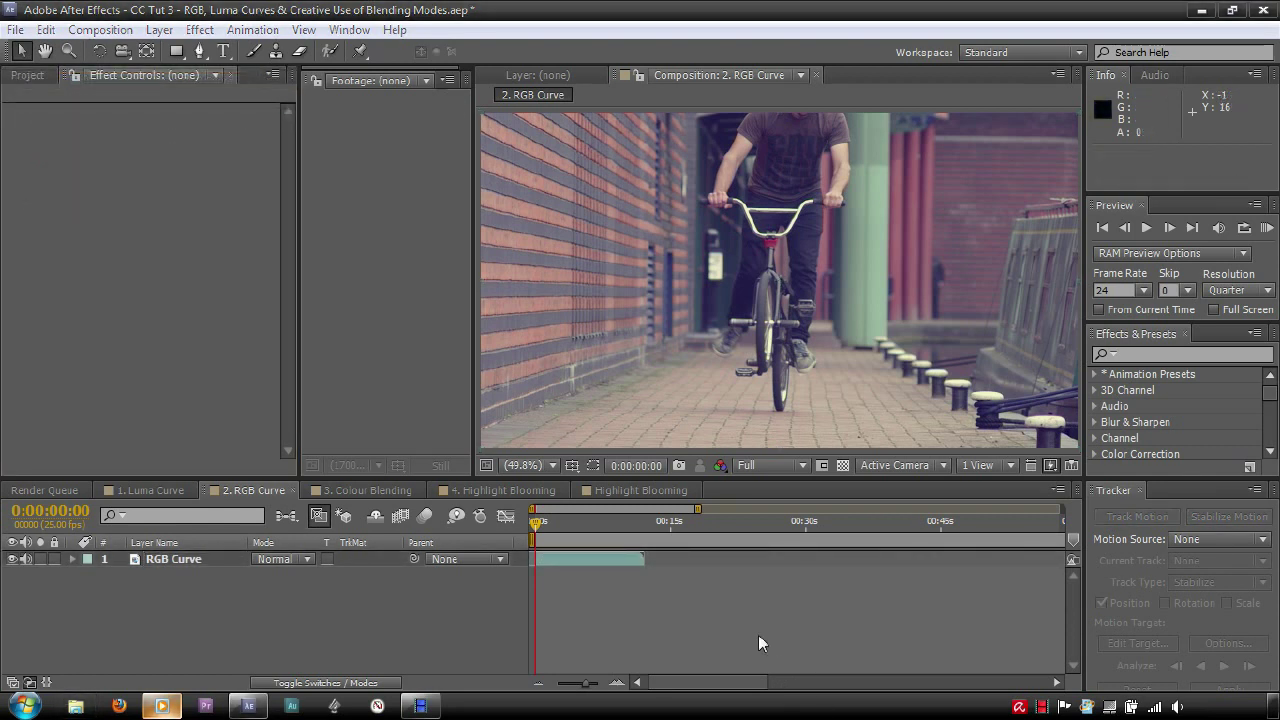
click(374, 491)
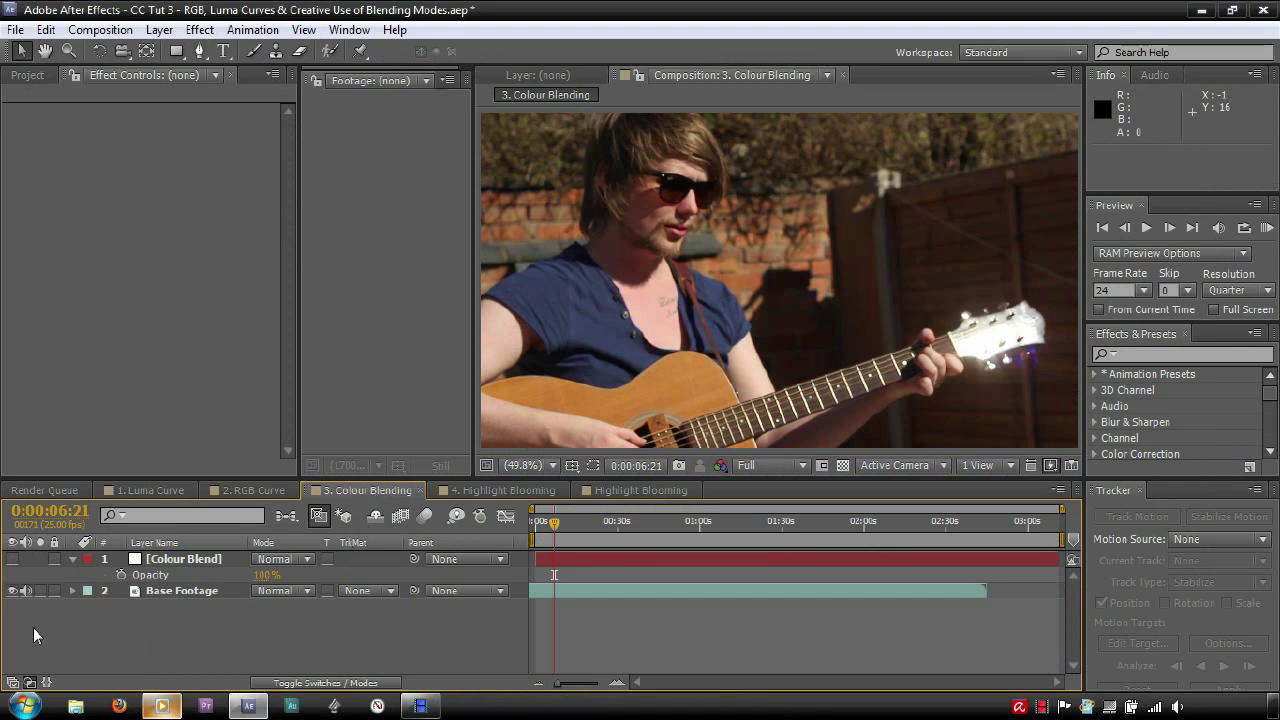
Show the Colour Blend layer and set its Ramp start colour to blue and end colour to orange-yellow.
click(12, 560)
click(160, 560)
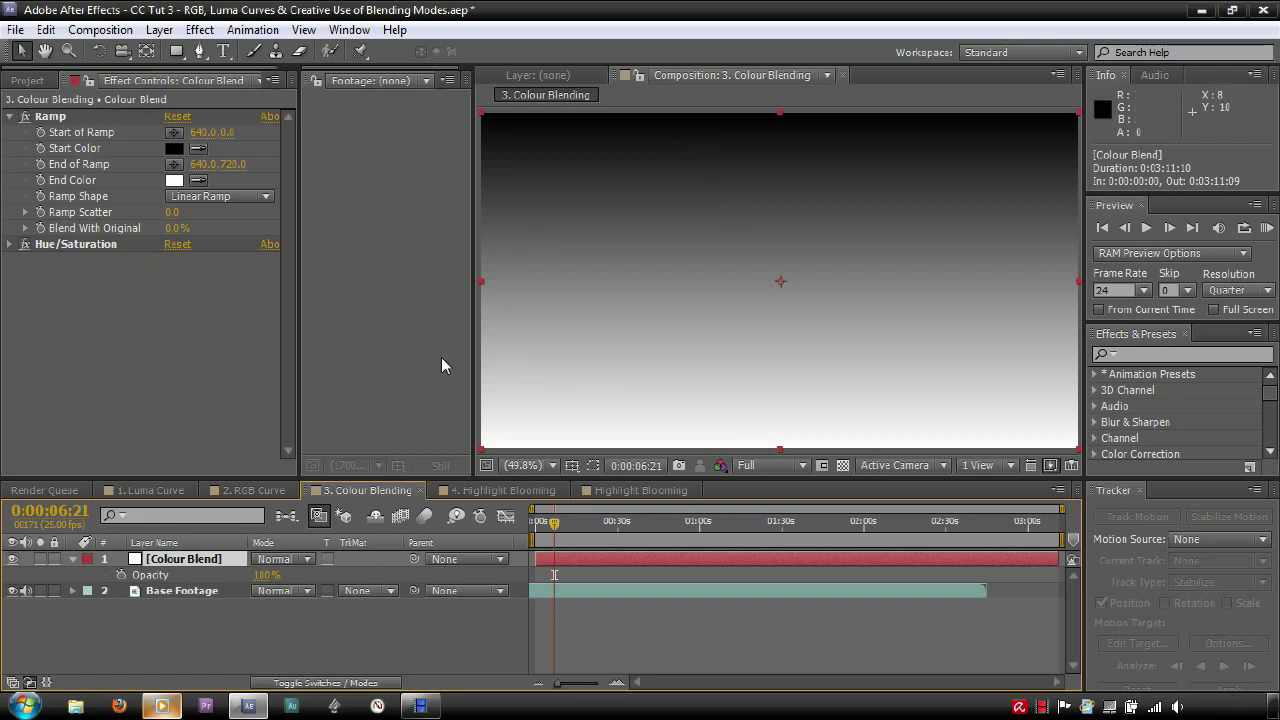
click(174, 148)
click(315, 393)
click(234, 336)
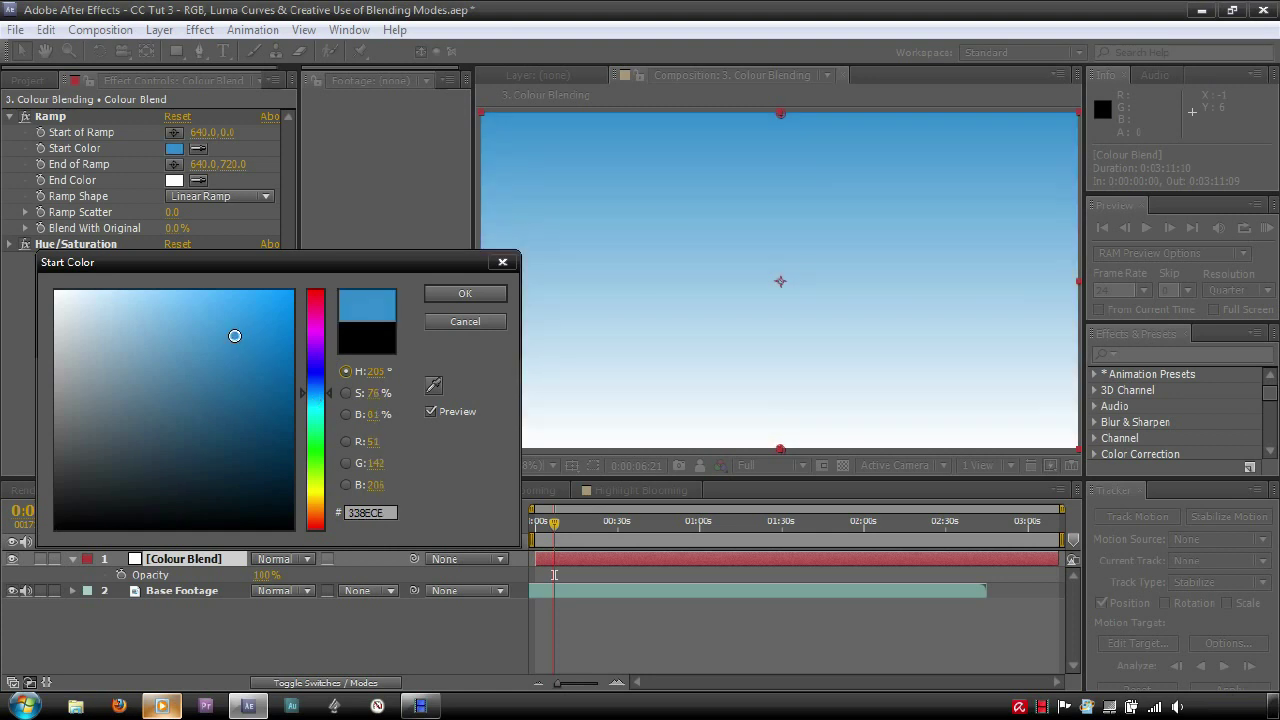
drag(234, 336, 223, 334)
click(455, 293)
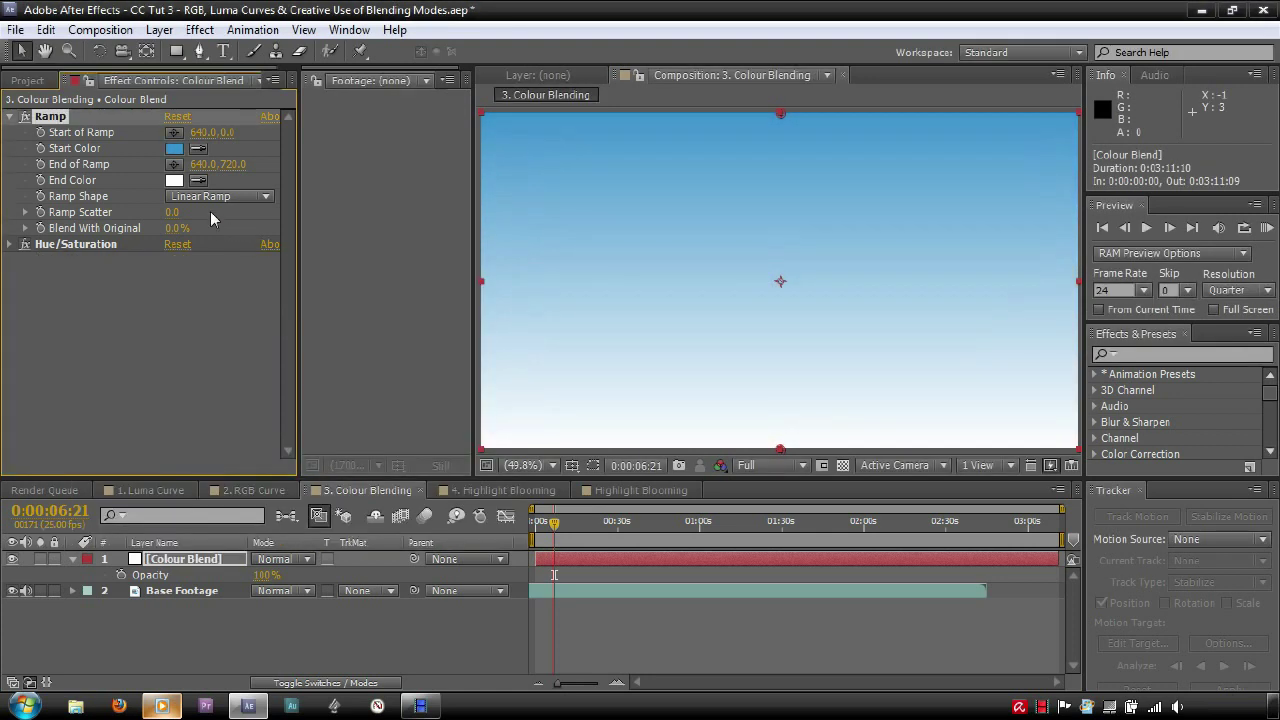
click(174, 181)
click(315, 503)
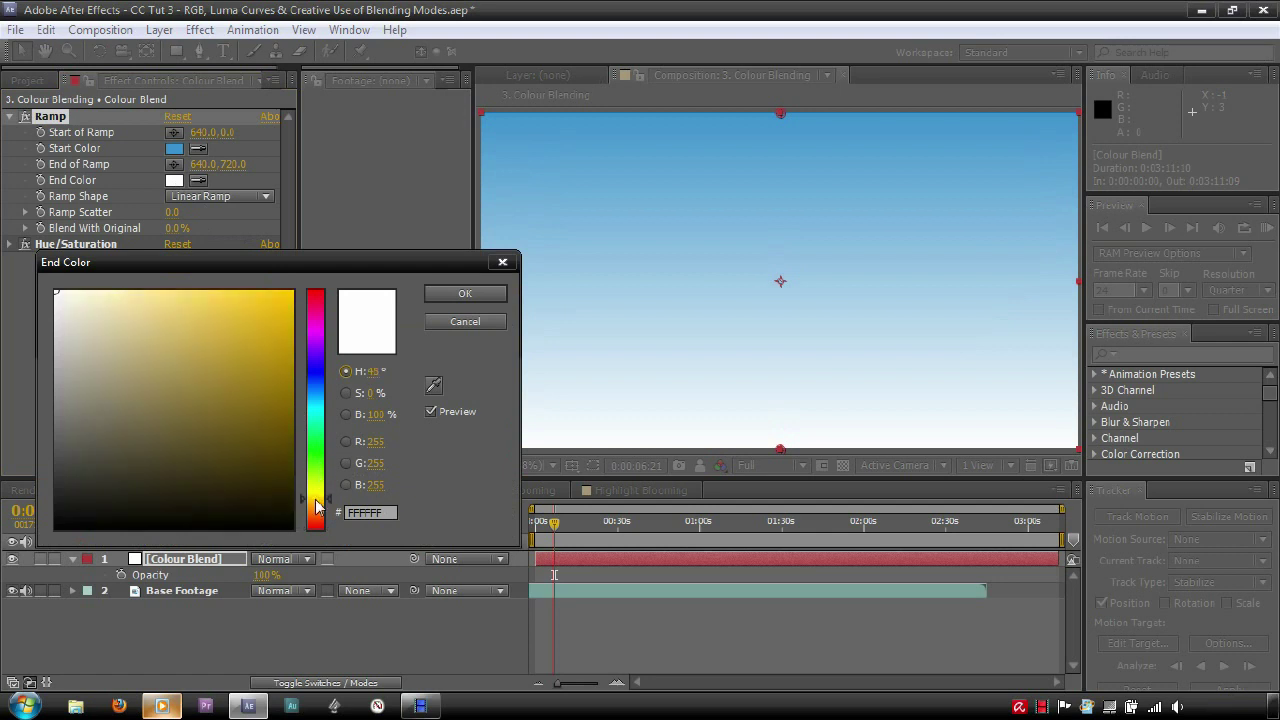
mouse_move(236, 351)
mouse_down()
mouse_move(231, 326)
mouse_move(247, 310)
mouse_up()
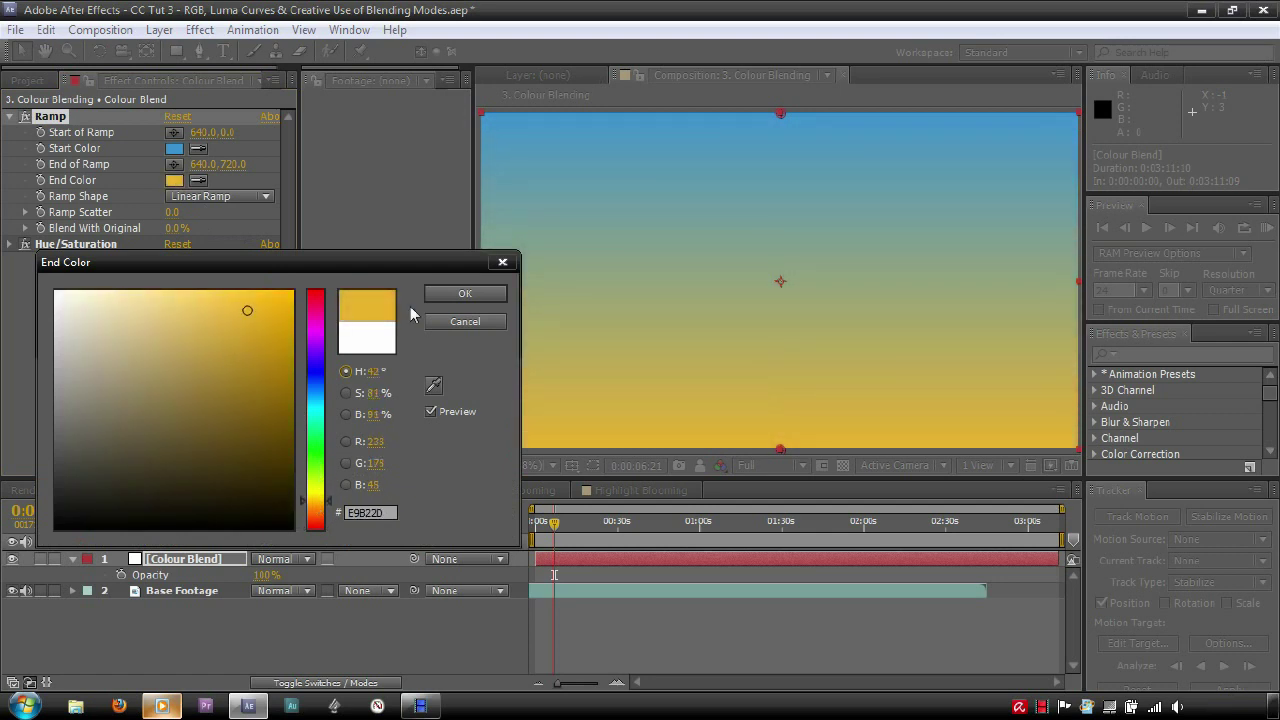
click(465, 293)
Place the ramp start at the frame's left middle, the end at the right, and use Color blend mode.
click(174, 132)
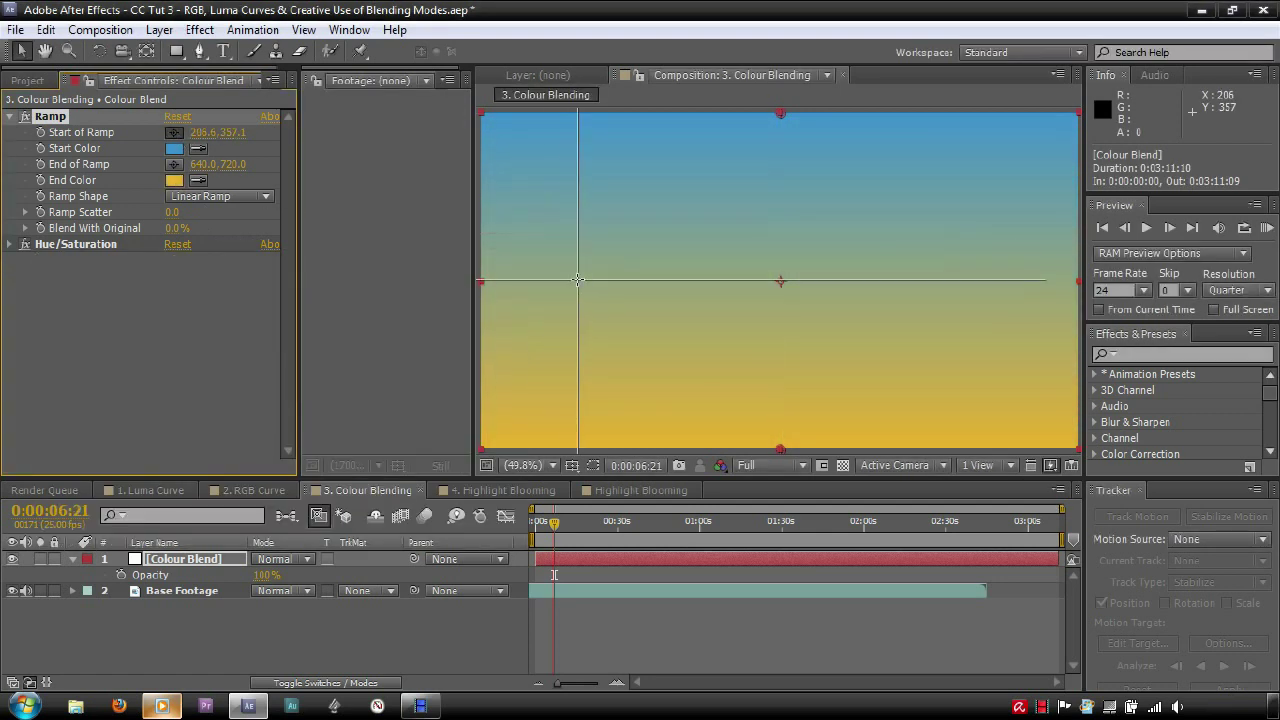
click(577, 281)
click(174, 164)
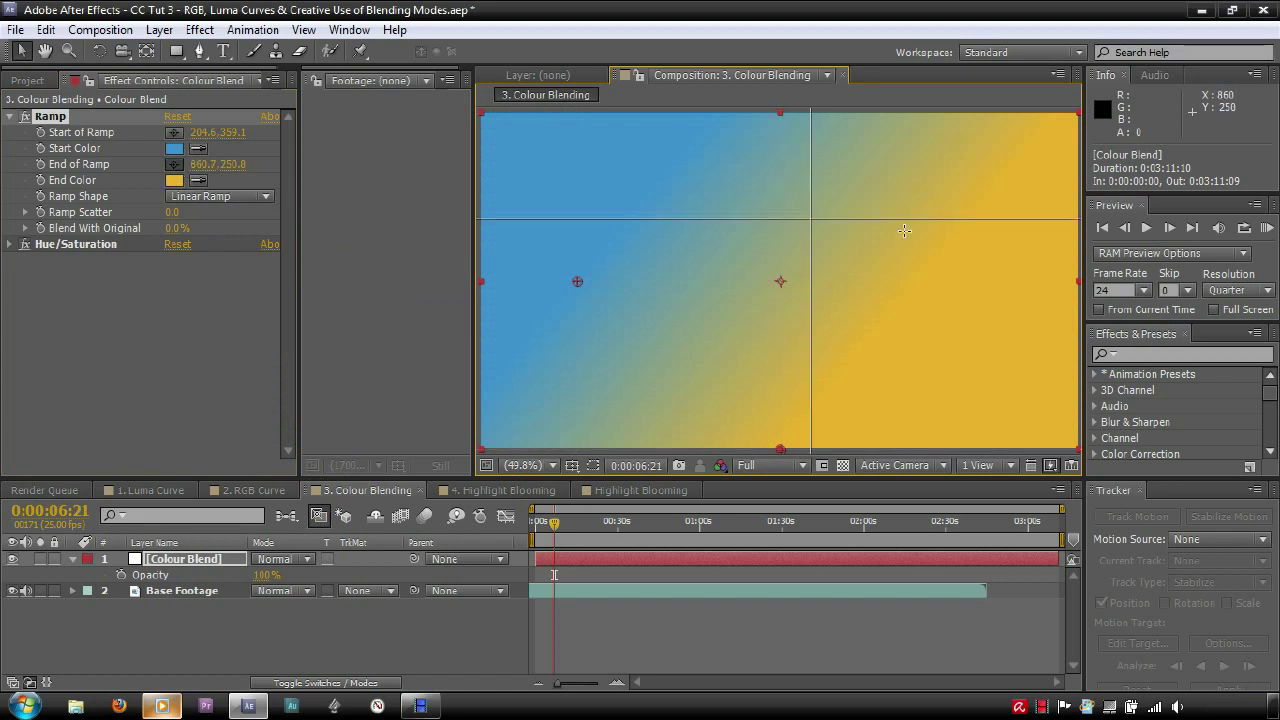
click(1024, 281)
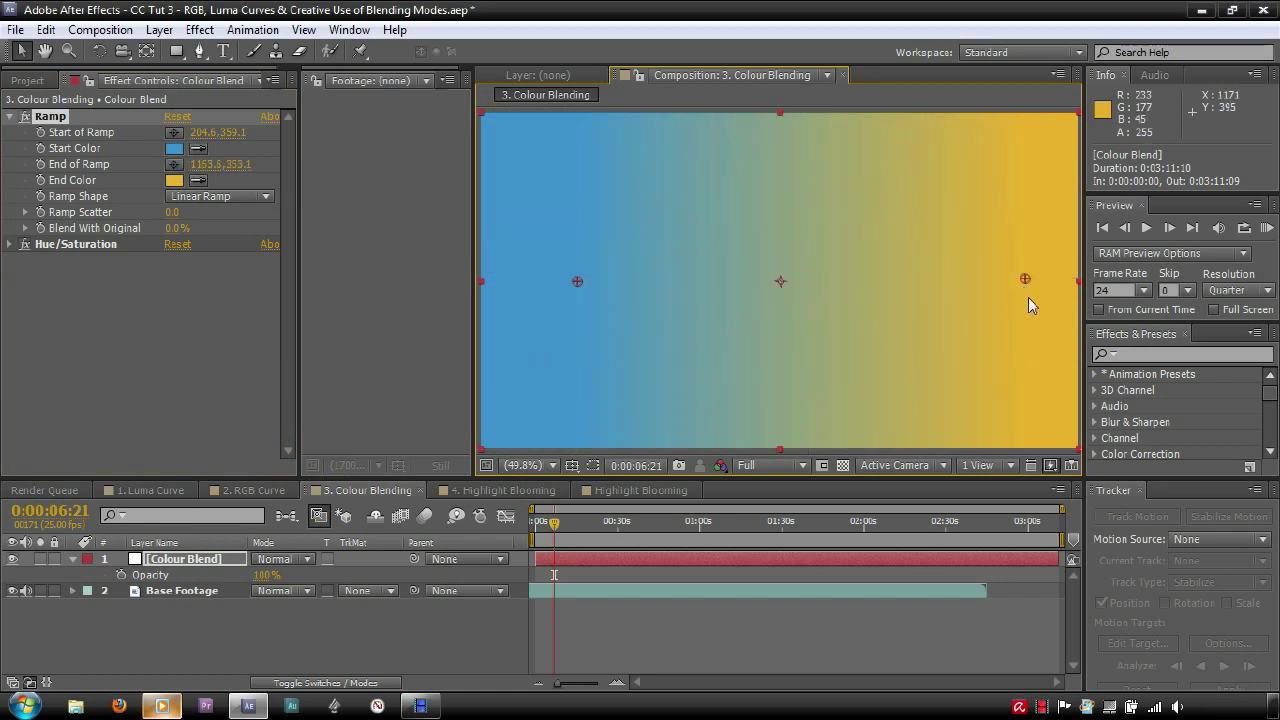
click(174, 132)
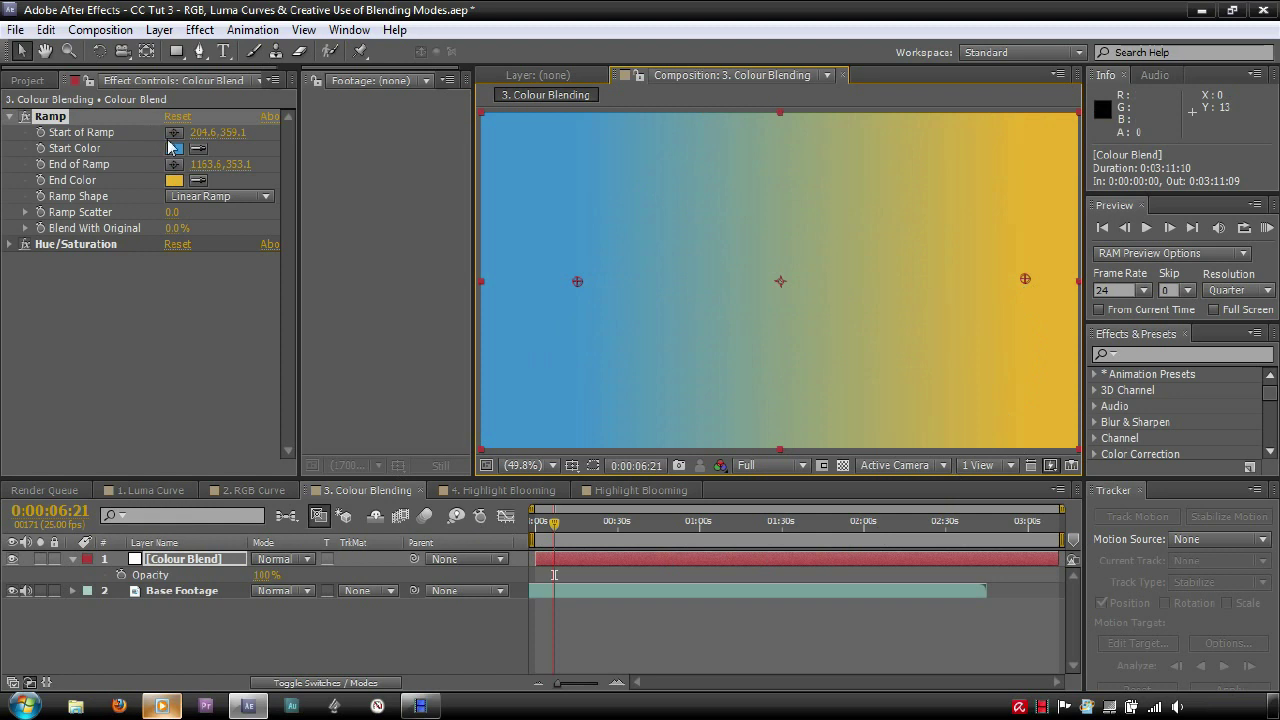
click(600, 284)
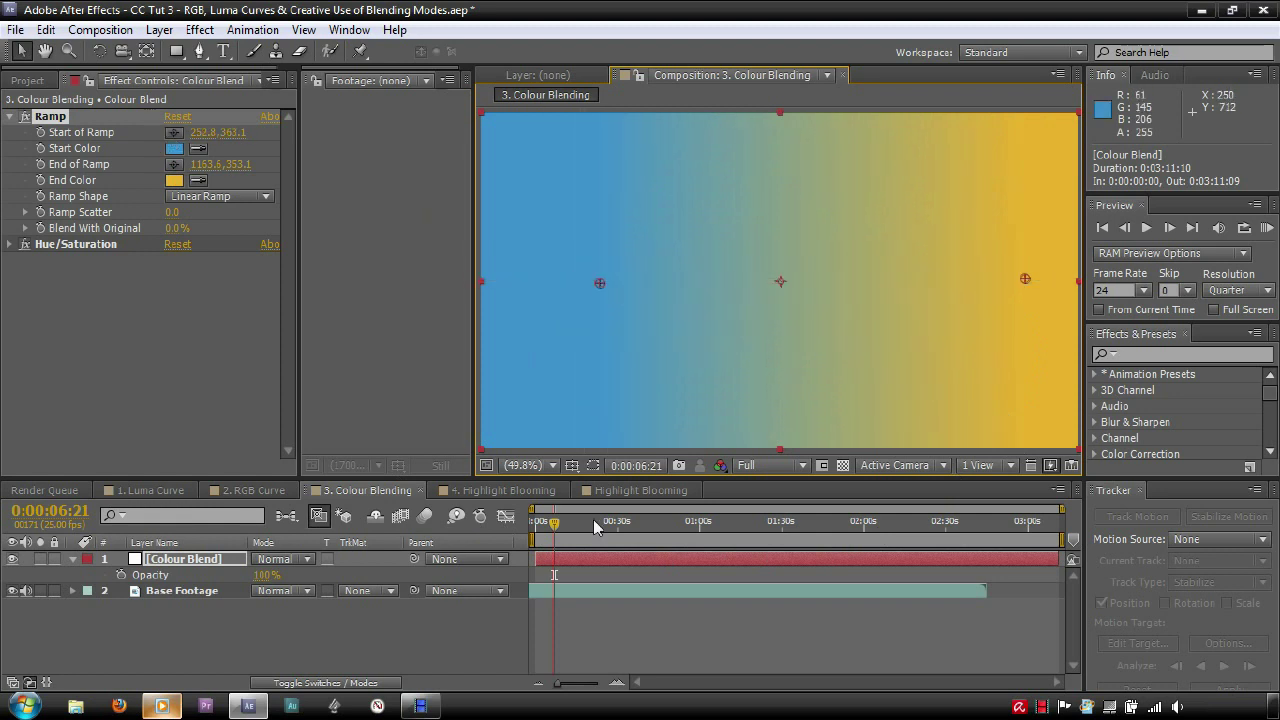
click(297, 564)
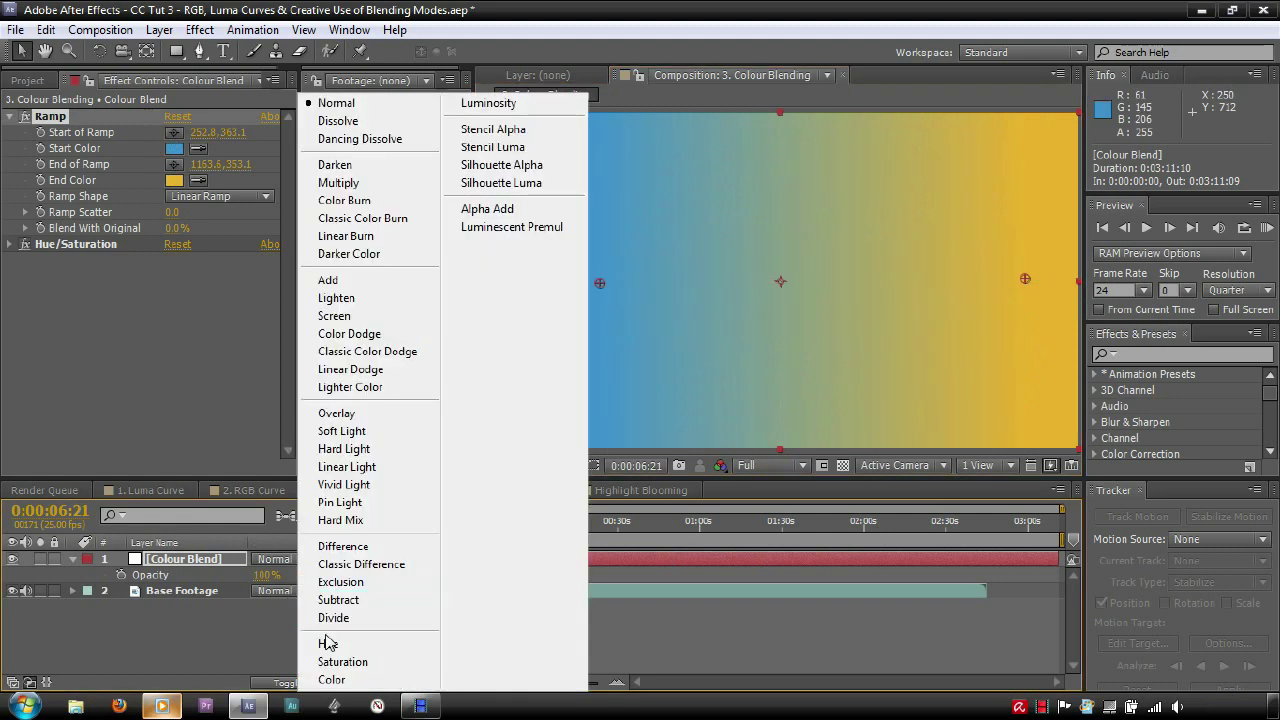
click(331, 680)
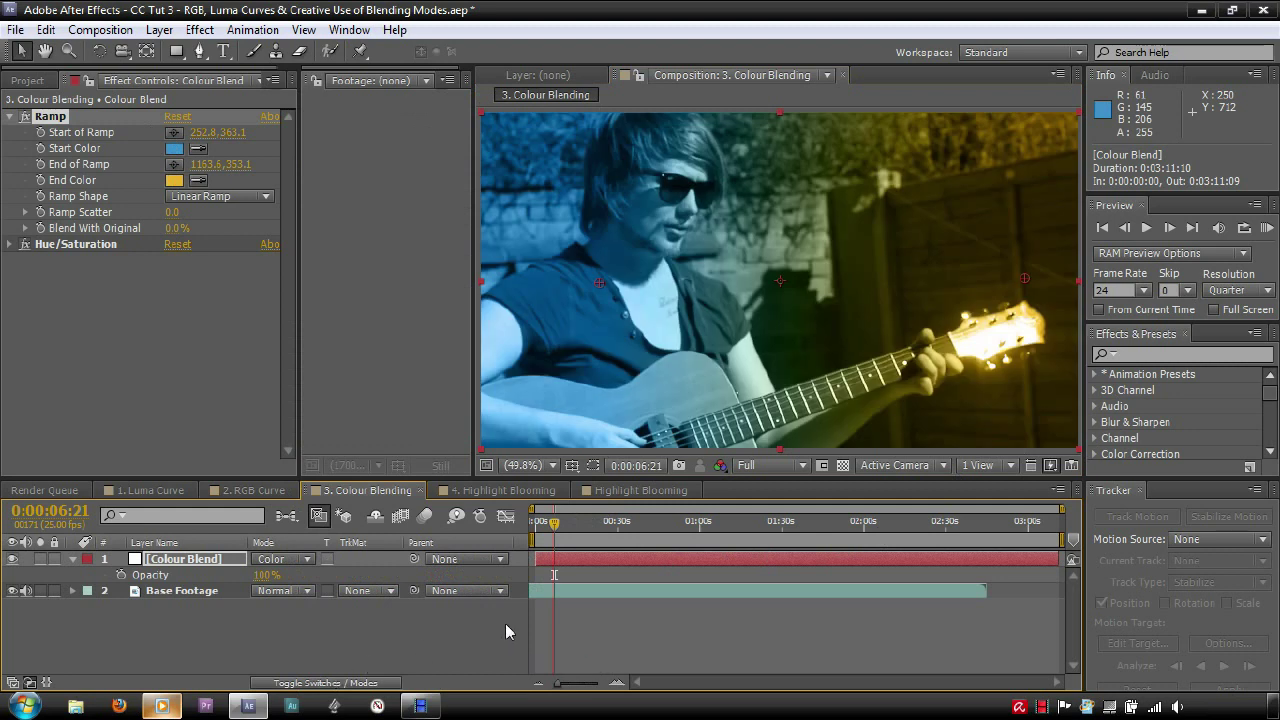
Scrub the Colour Blend layer's opacity down from 100% to 42%.
click(335, 634)
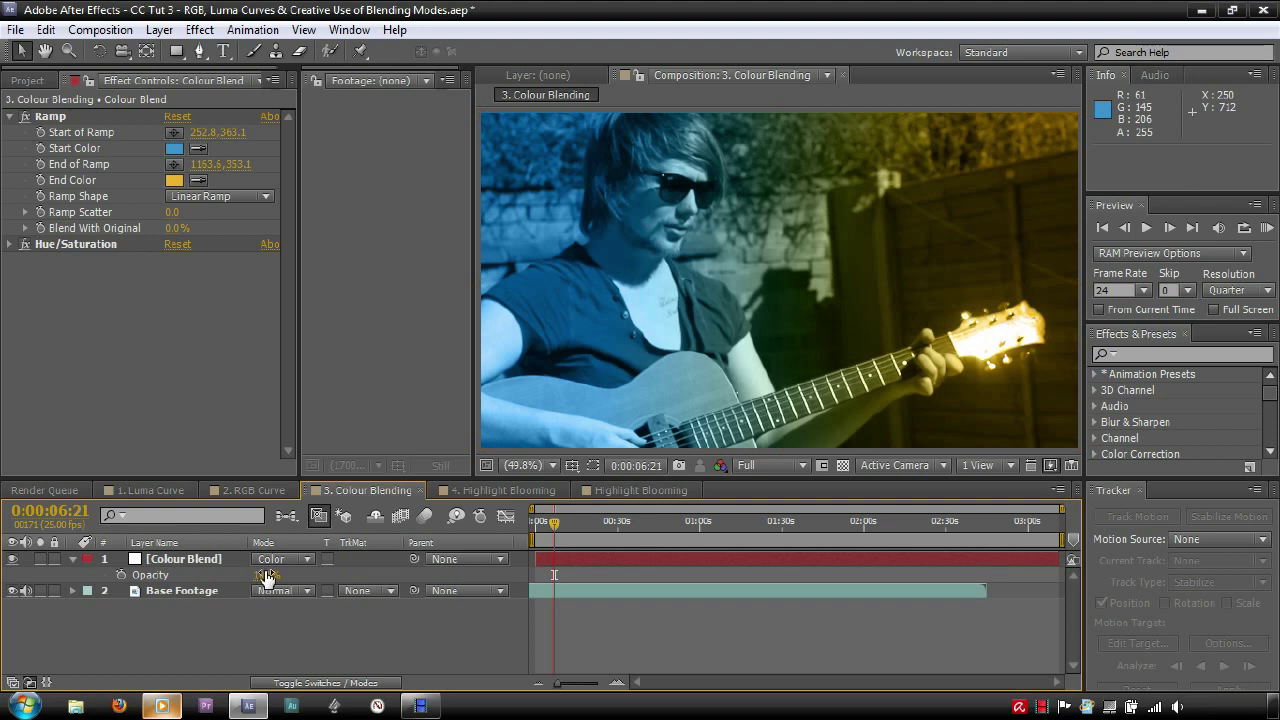
drag(266, 577, 226, 587)
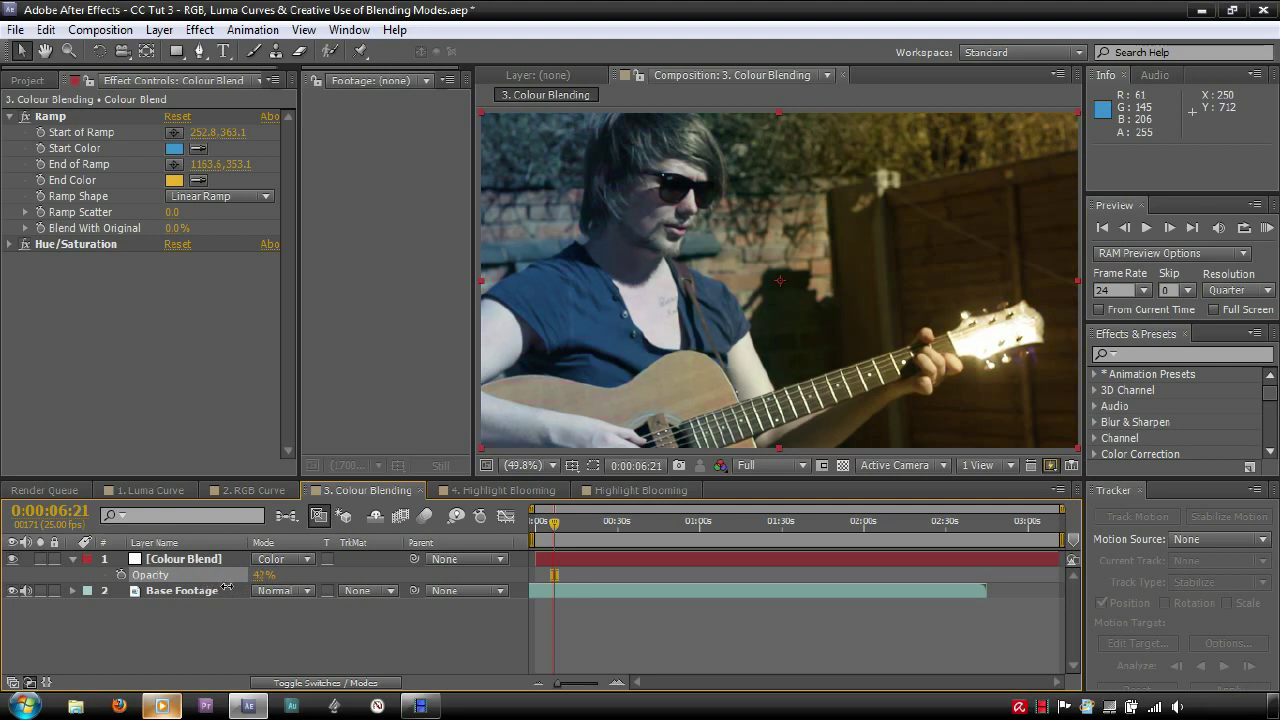
click(247, 617)
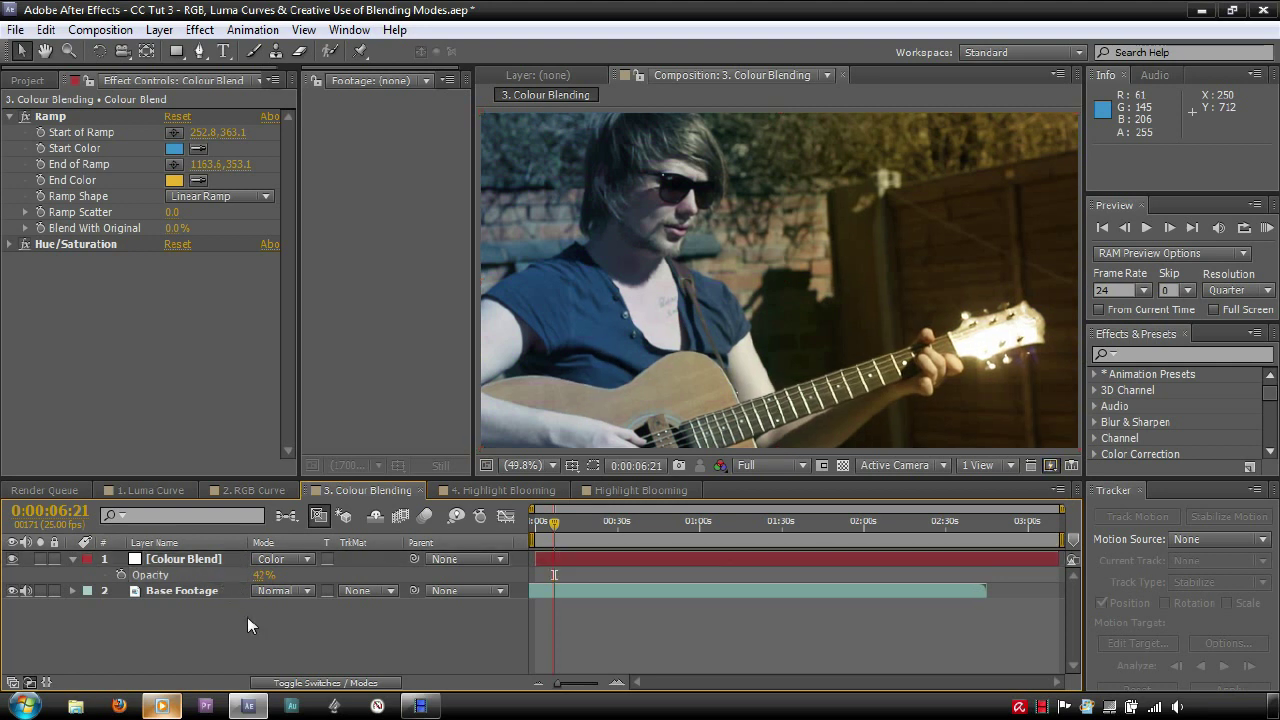
Set the Base Footage's Hue/Saturation master saturation to 37.
click(202, 590)
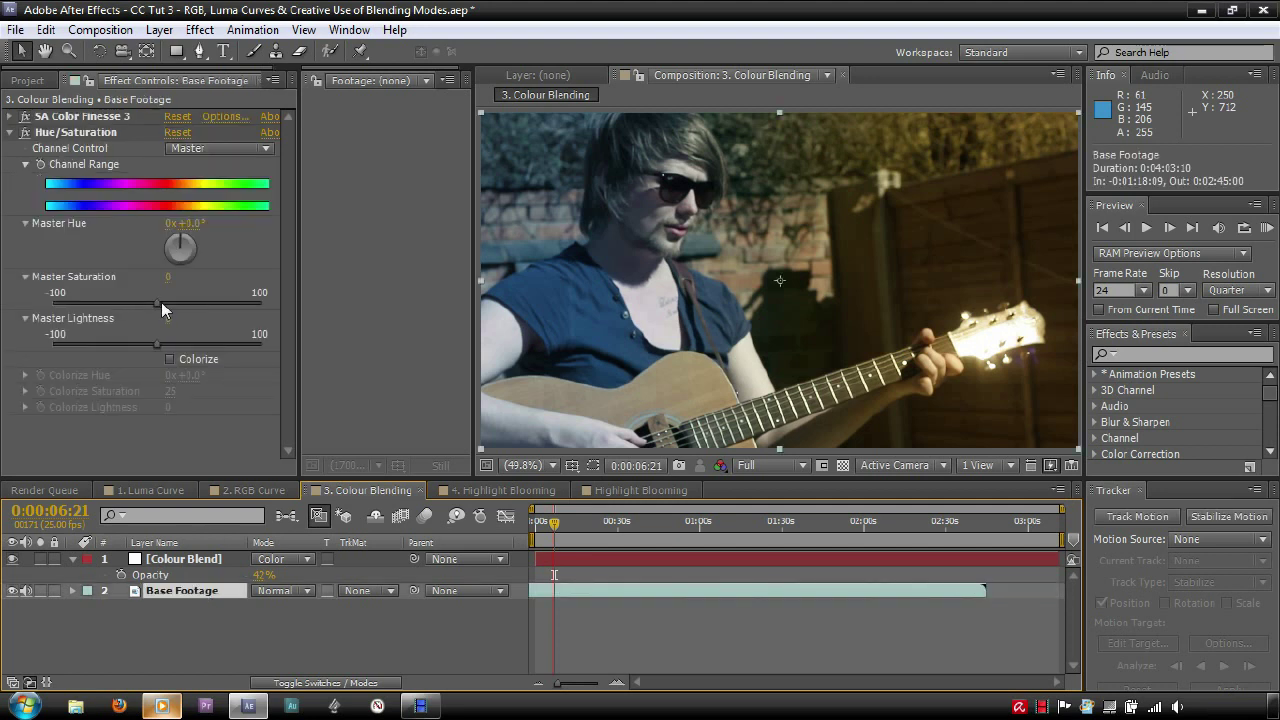
drag(157, 302, 163, 302)
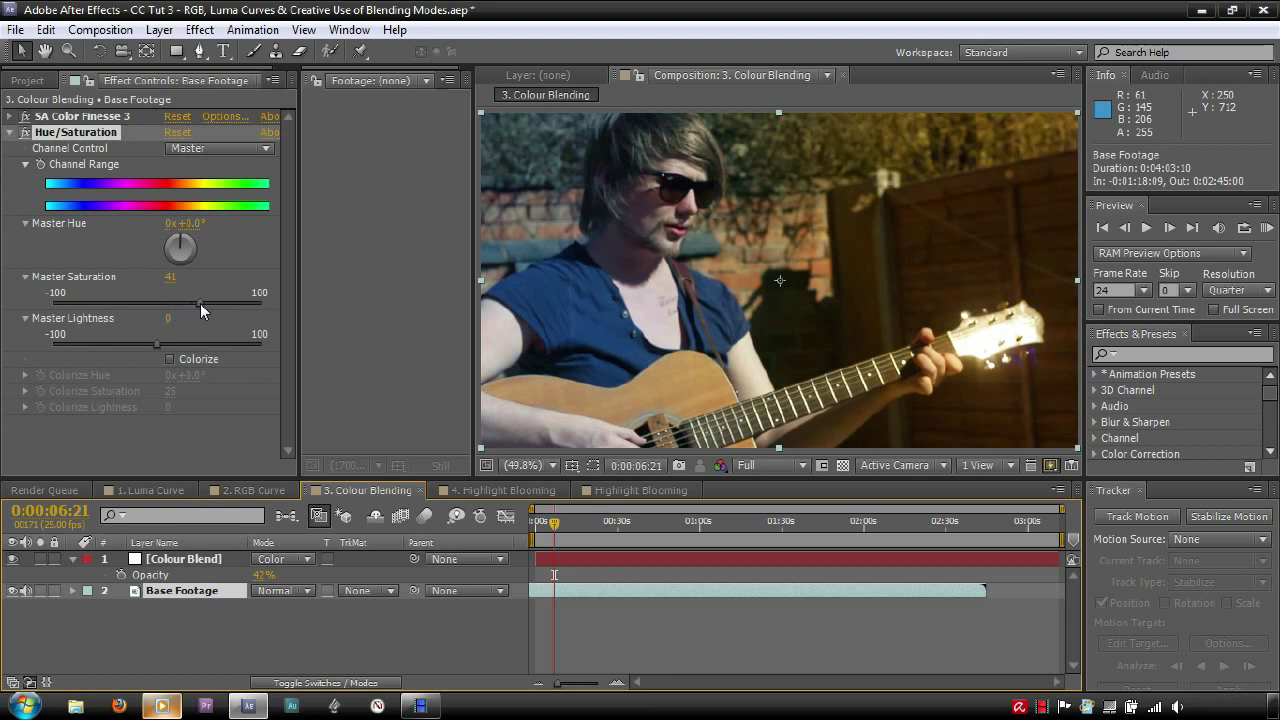
drag(200, 303, 196, 303)
Deselect the footage and switch to the 4. Highlight Blooming composition.
click(392, 640)
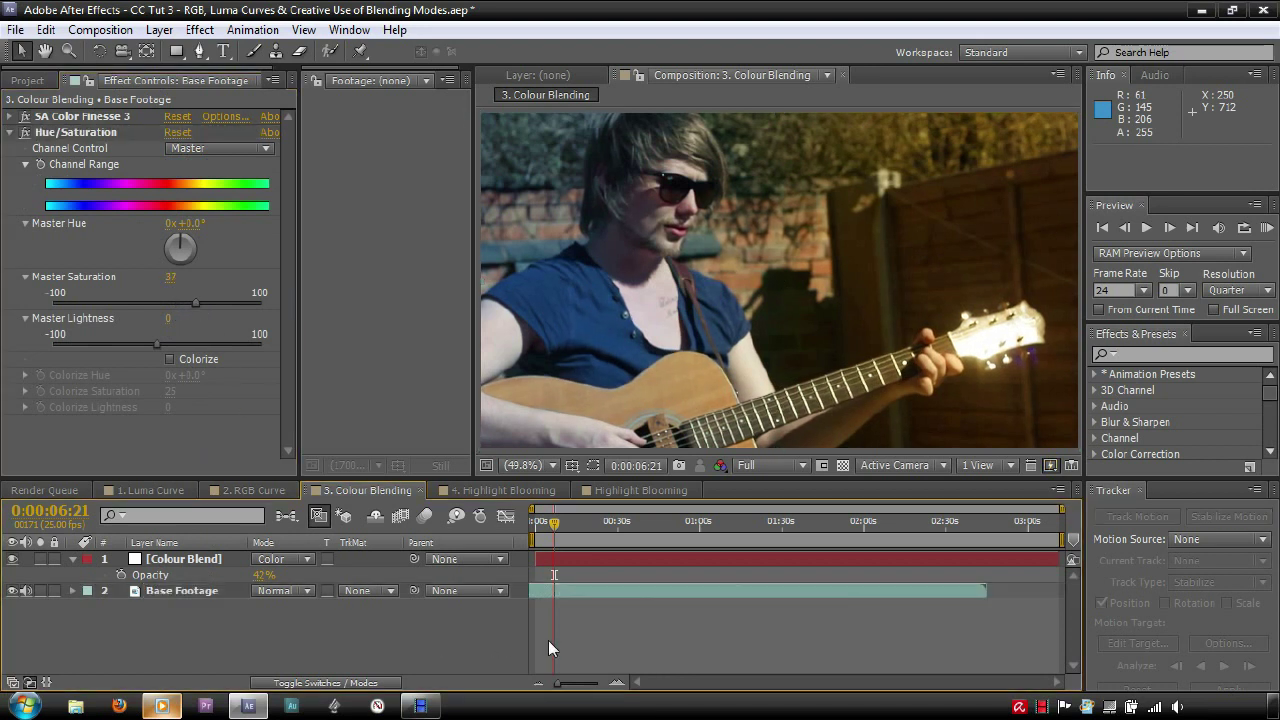
key(F10)
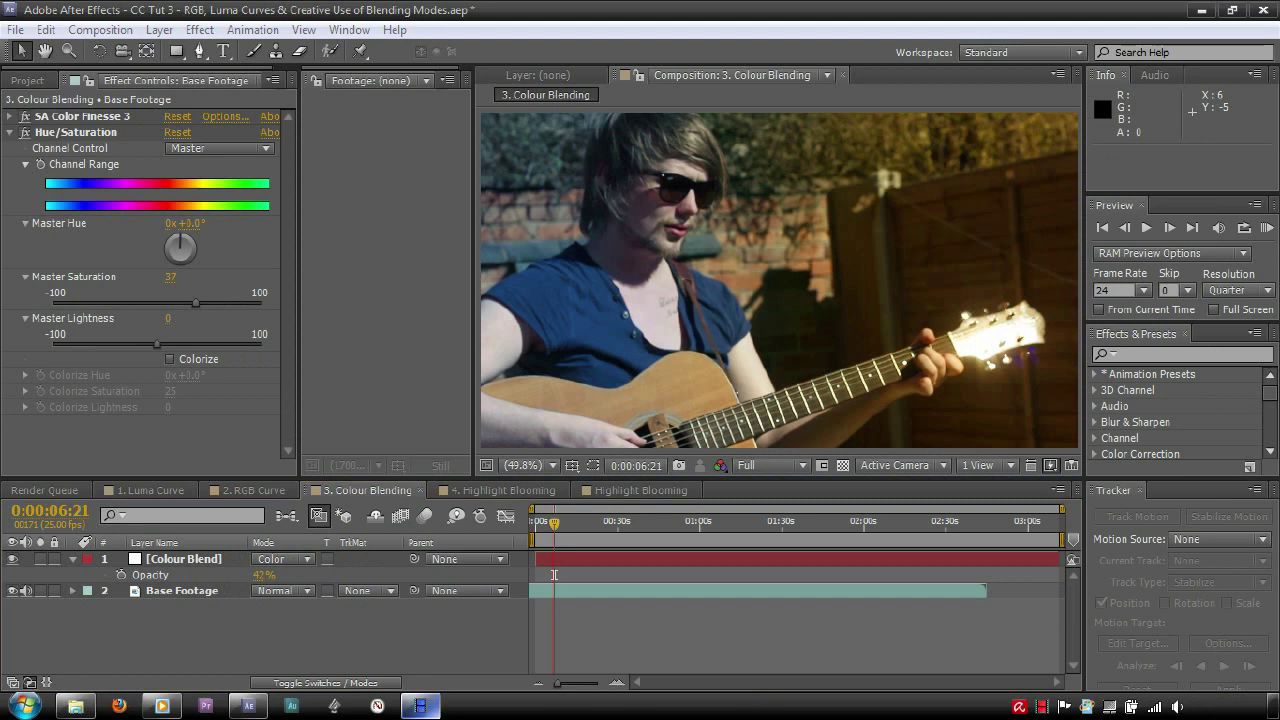
click(507, 491)
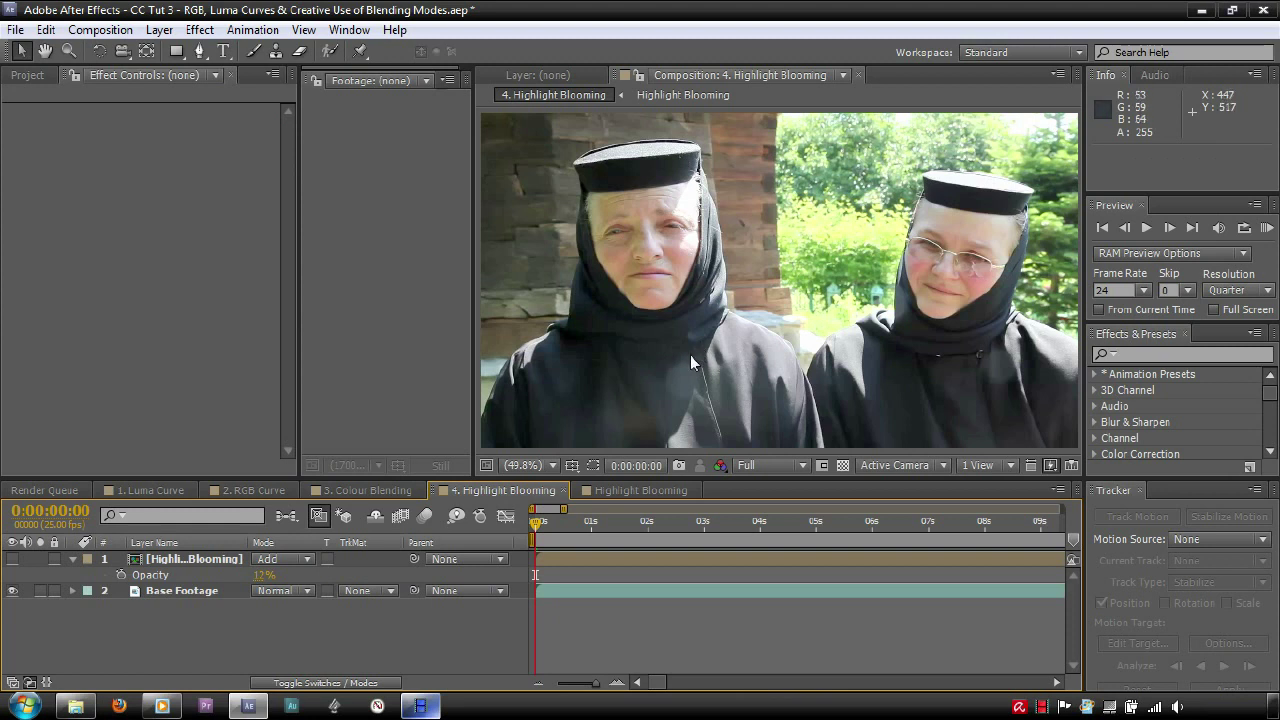
Turn on the Highlight Blooming layer, toggling it off and on to compare the bloom.
click(12, 560)
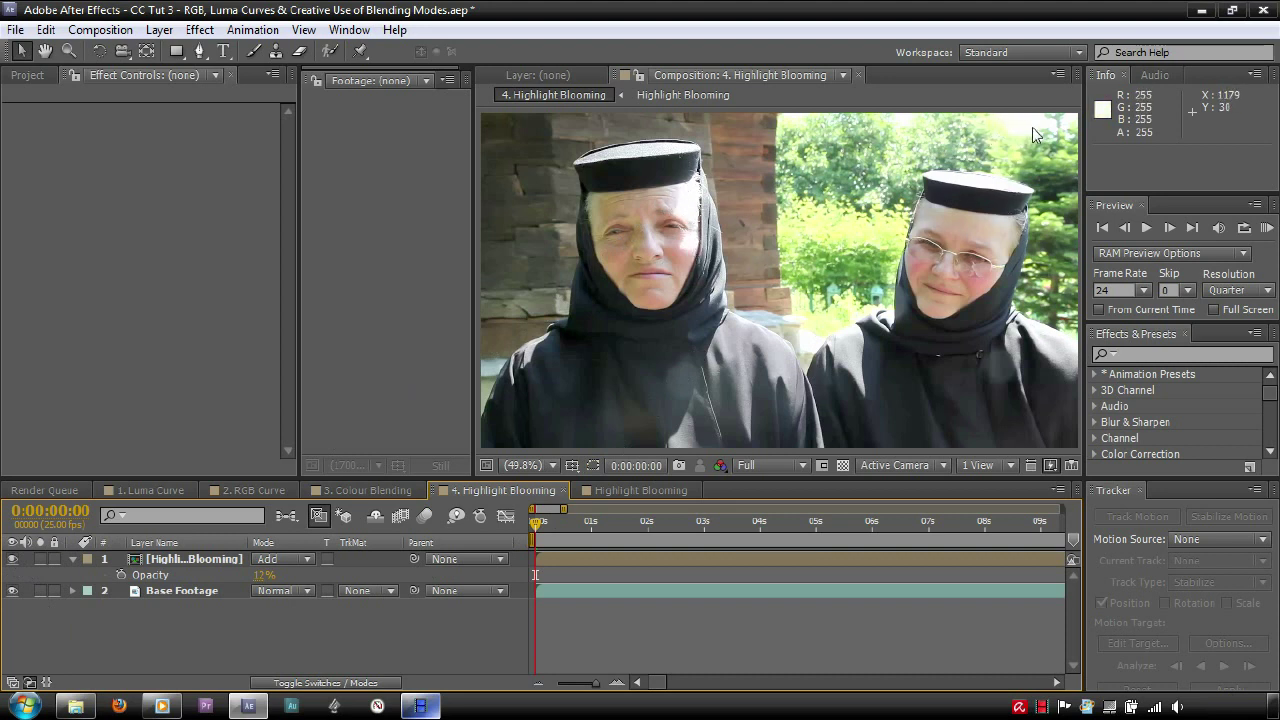
click(12, 559)
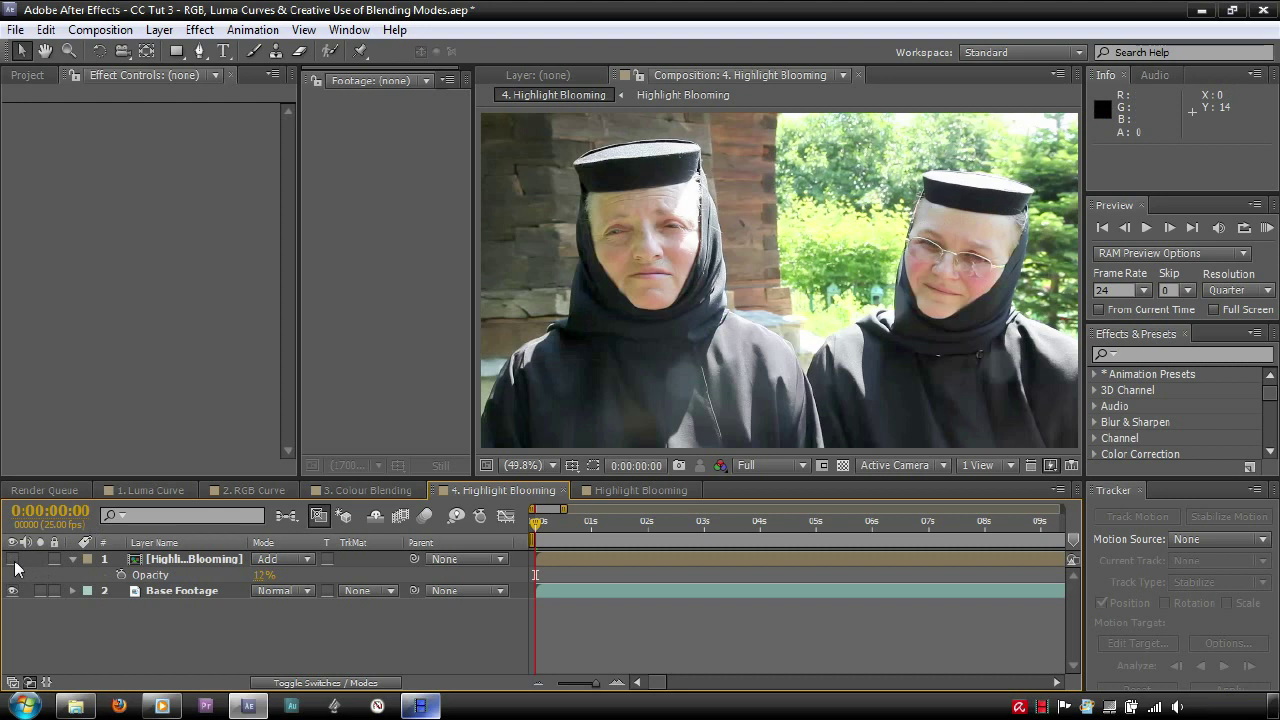
click(12, 559)
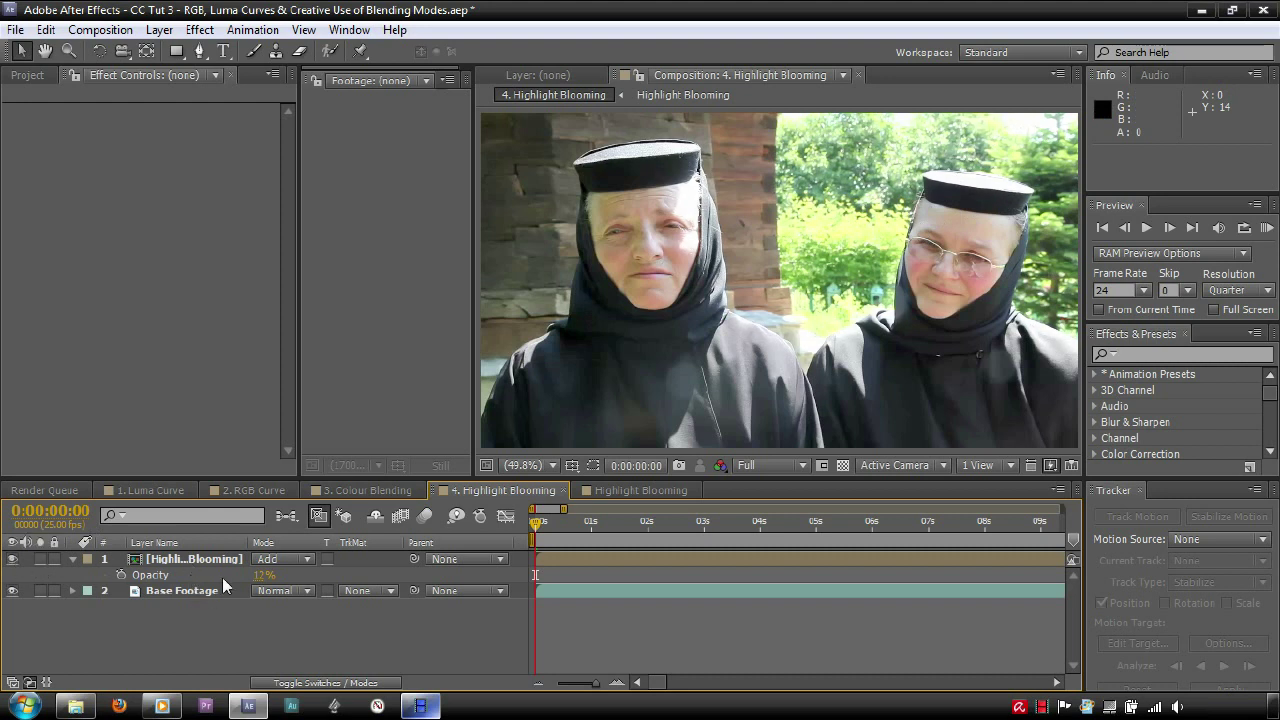
In the Highlight Blooming precomp, hide Base Footage, disable the Mask's Fast Blur and expand Colorama.
click(621, 491)
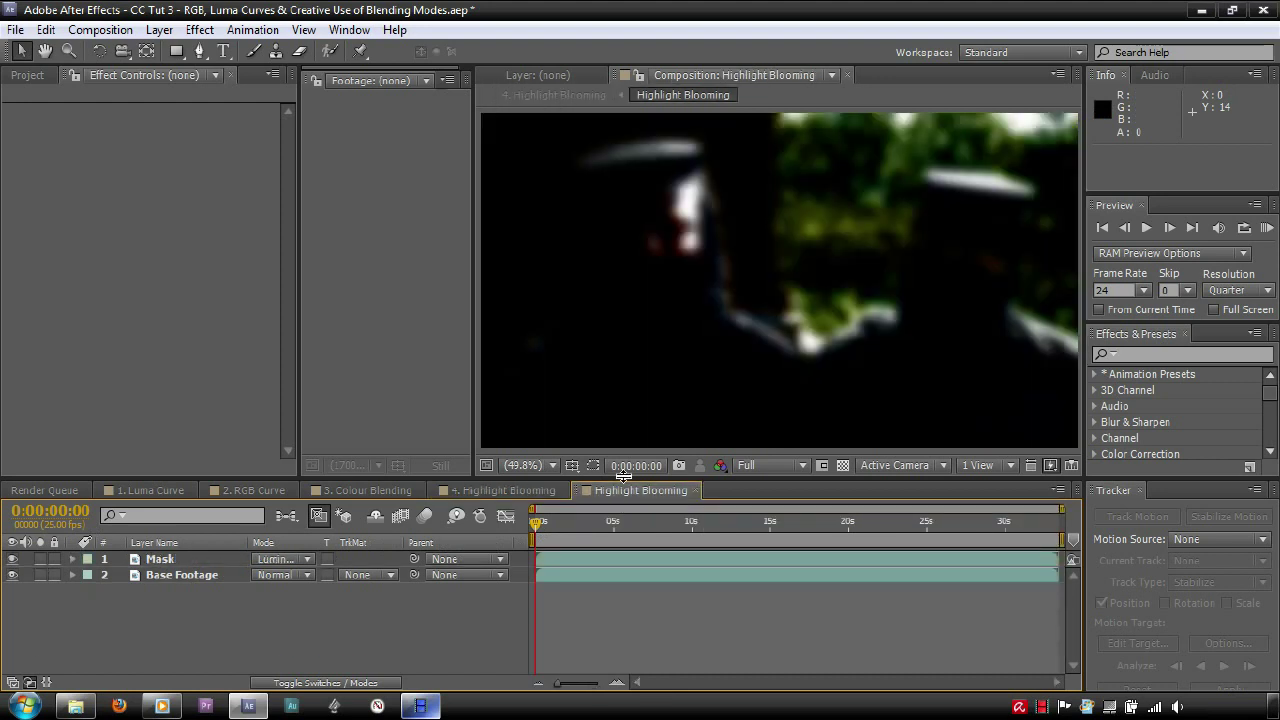
click(181, 559)
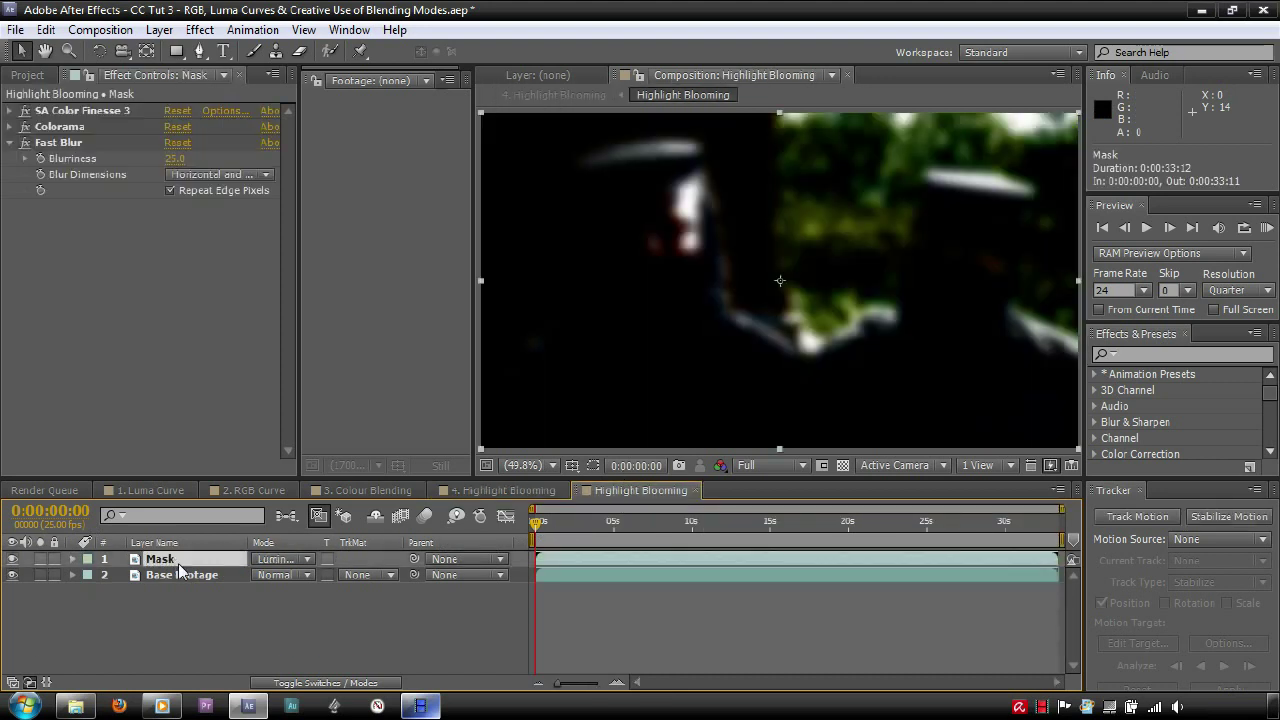
click(12, 575)
click(25, 142)
click(10, 126)
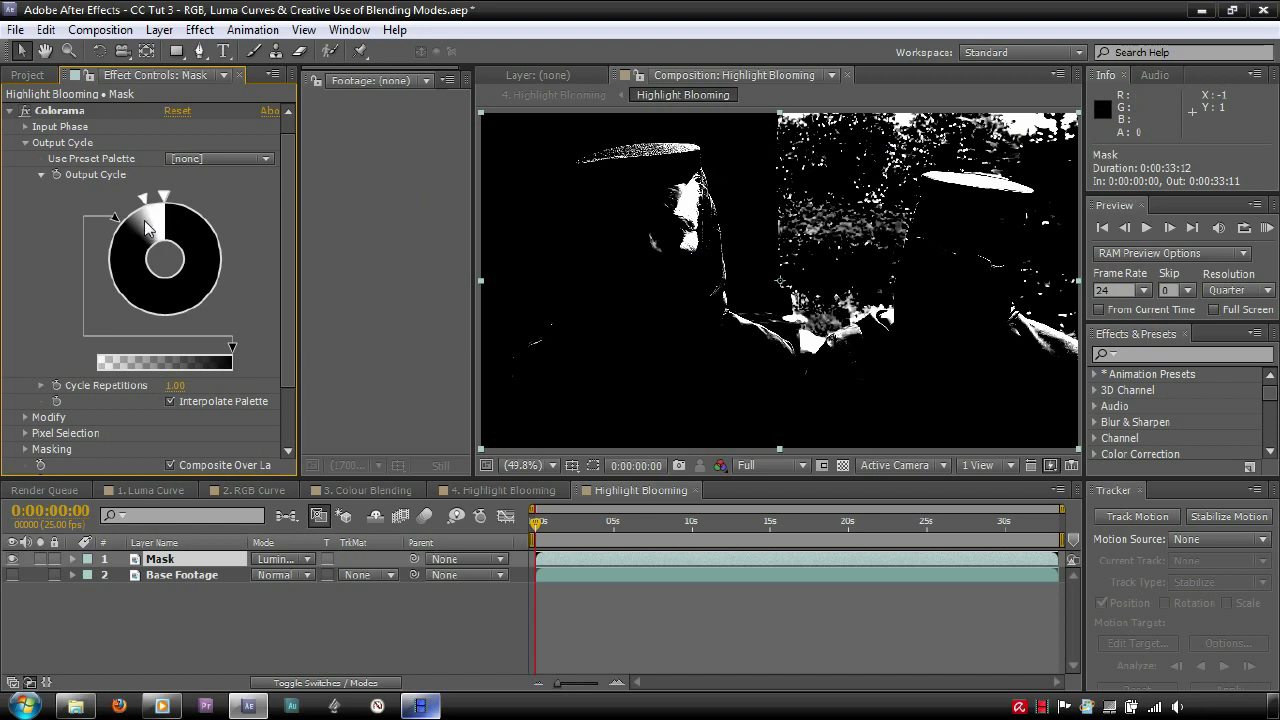
Collapse Colorama and re-enable the Mask layer's Fast Blur at Blurriness 25.0.
click(10, 111)
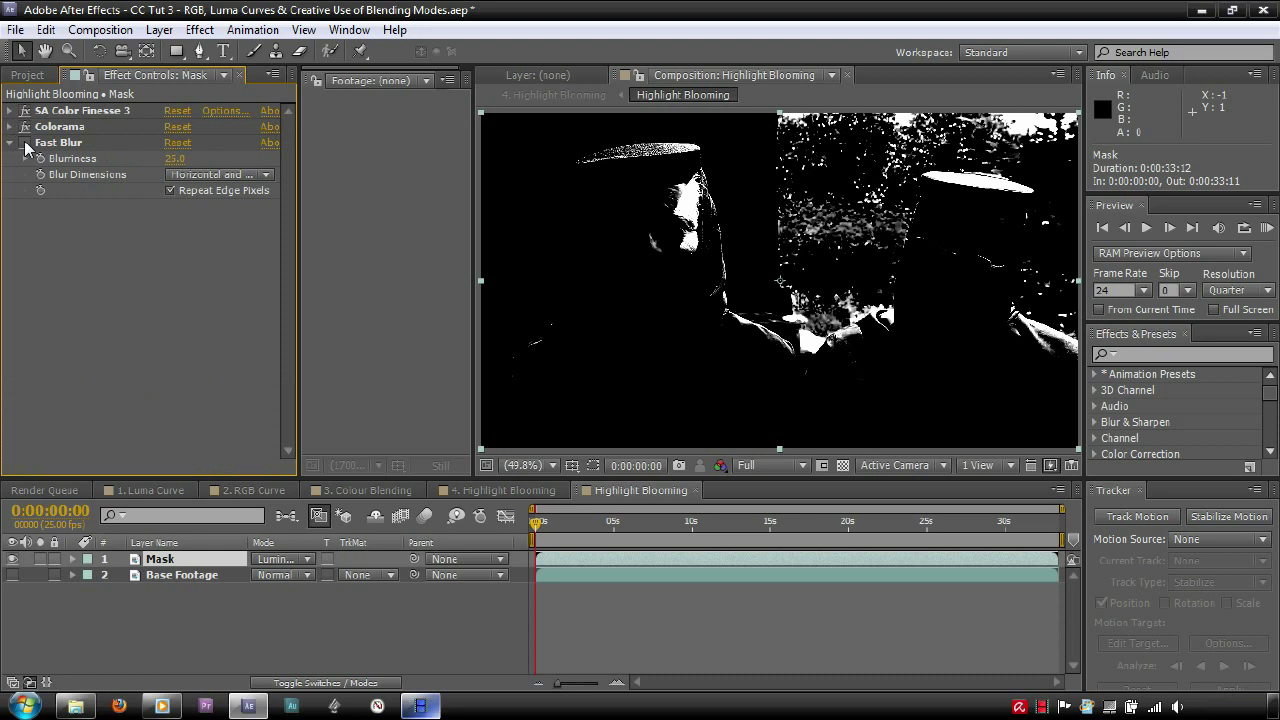
click(25, 143)
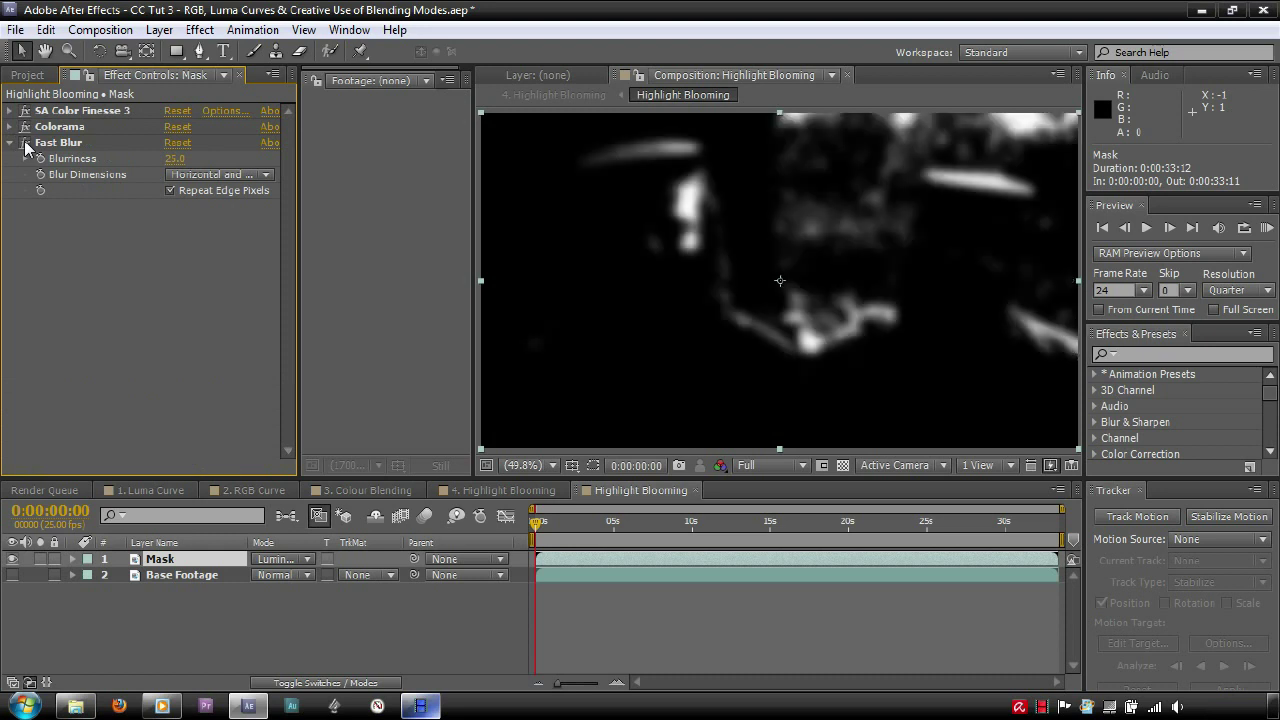
Show Base Footage, hide Mask, and confirm the footage's Fast Blur at 25.0 stays on.
click(12, 575)
click(12, 559)
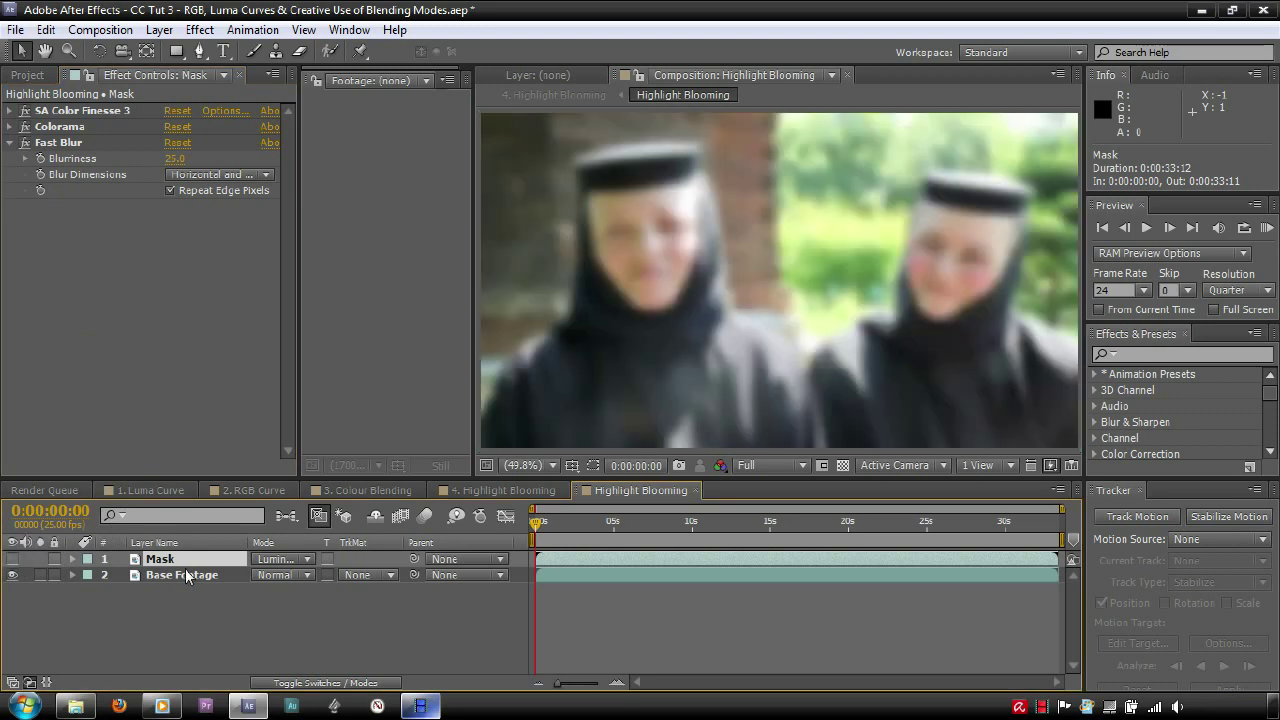
click(185, 575)
click(25, 132)
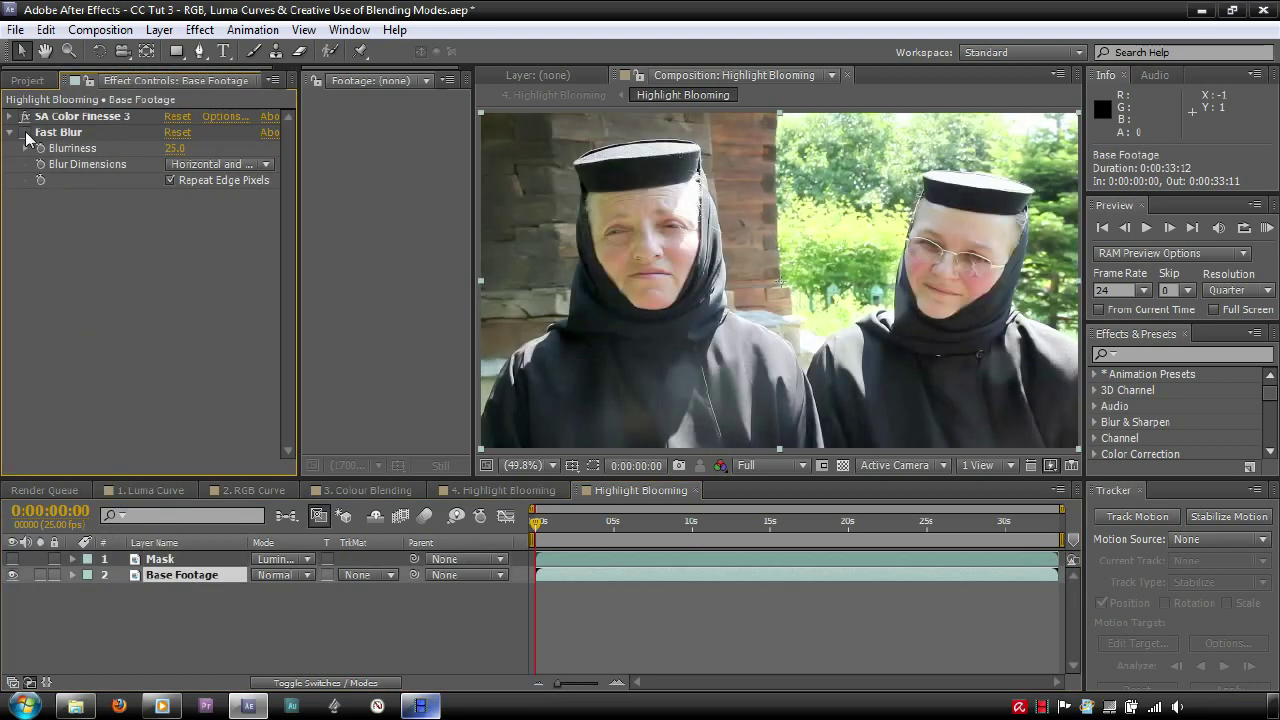
click(25, 132)
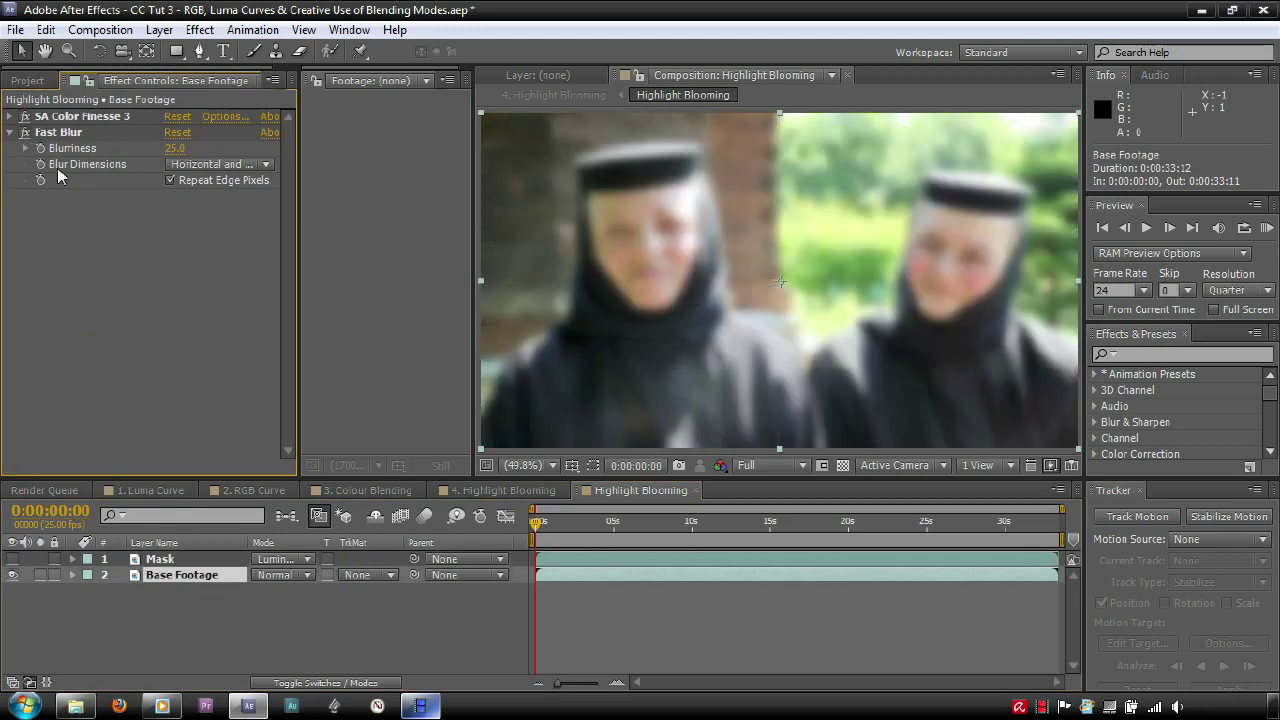
Leave Base Footage's track matte unchanged and make the Mask layer visible again.
click(383, 580)
click(321, 612)
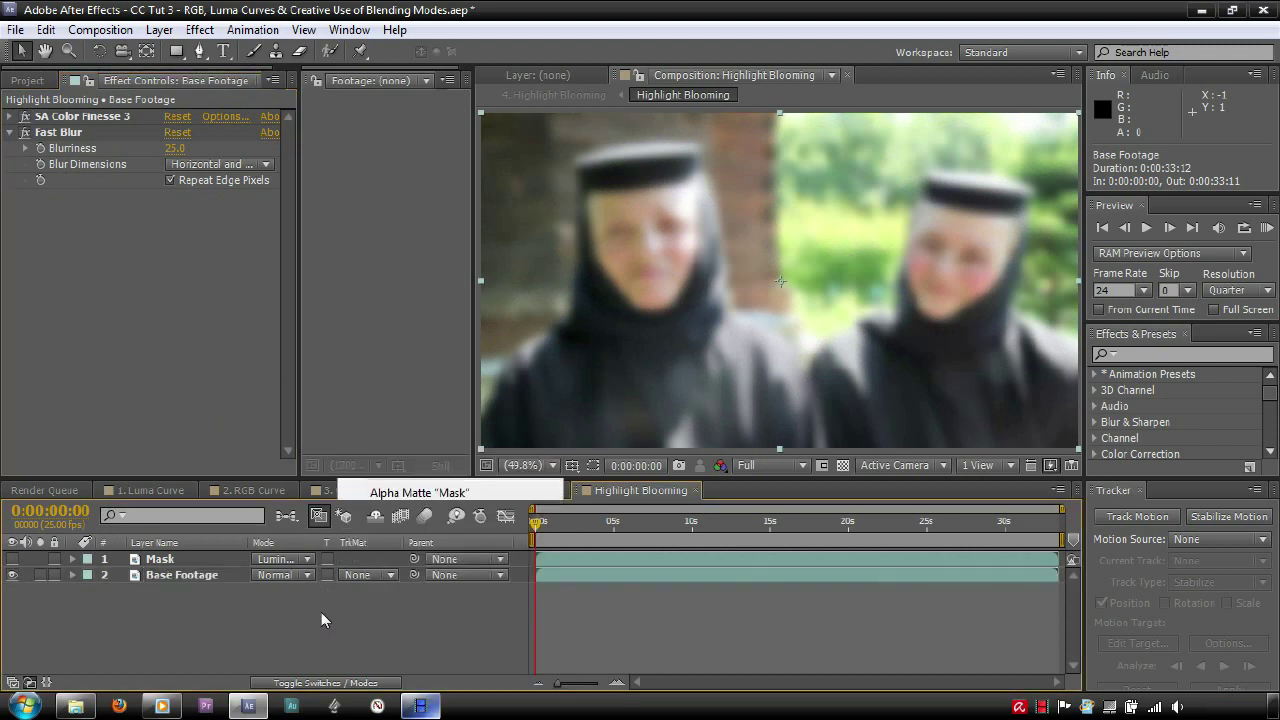
click(12, 560)
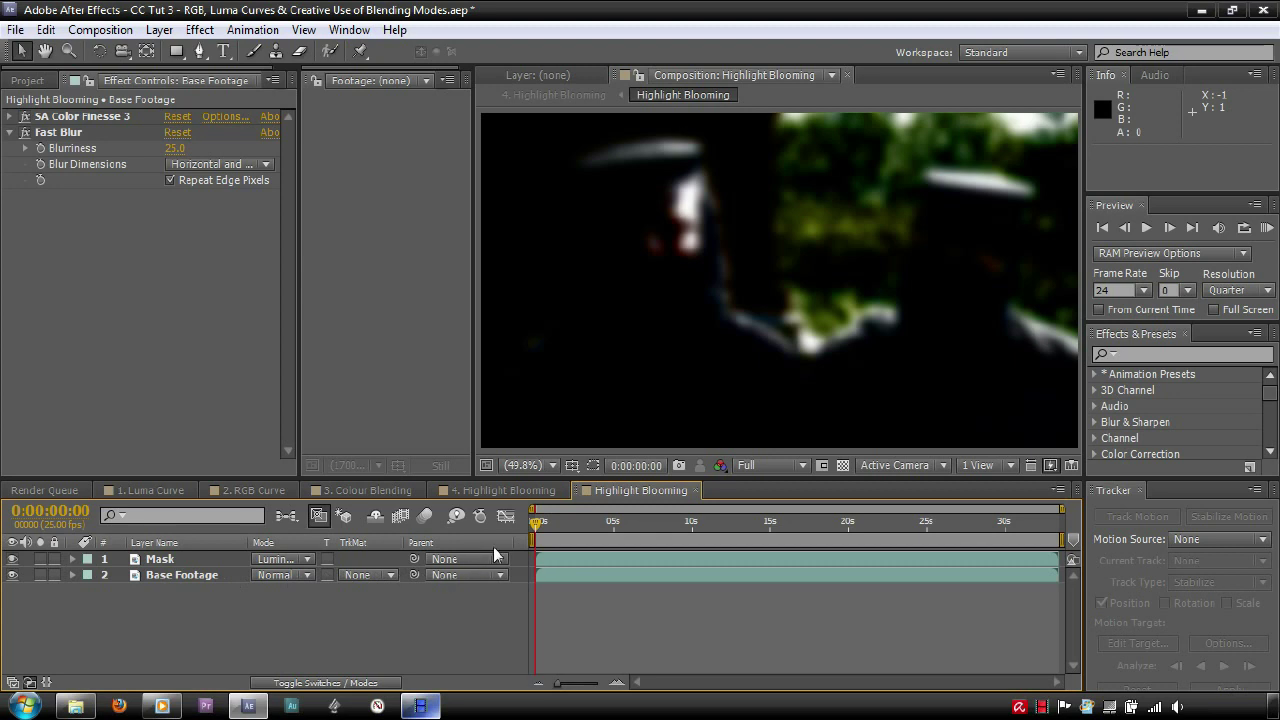
Back in 4. Highlight Blooming, confirm the bloom layer's blend mode stays Add.
click(512, 492)
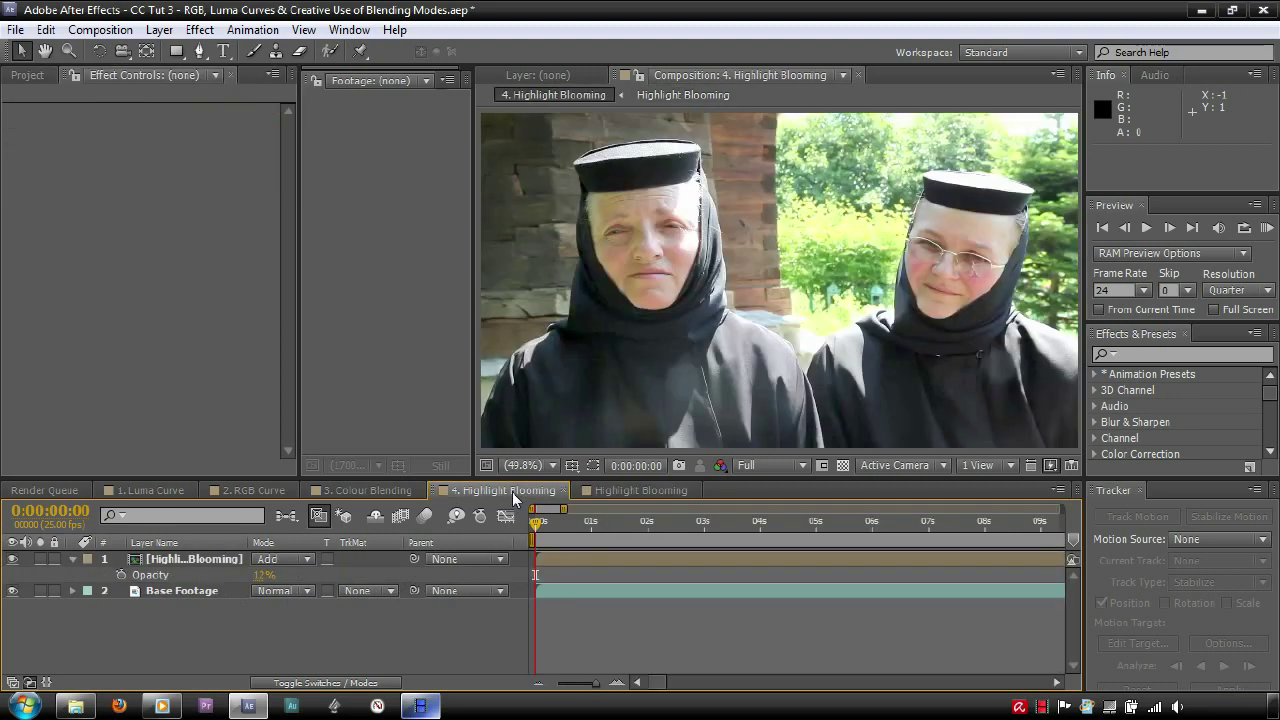
click(309, 558)
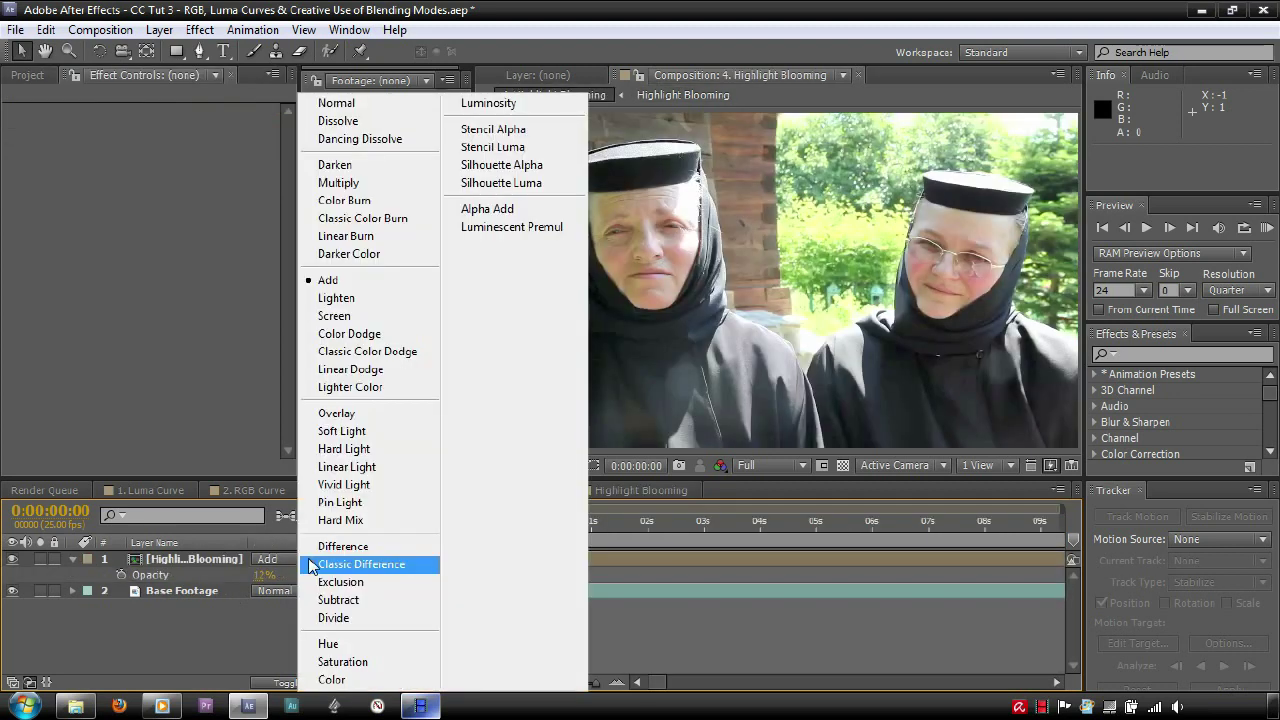
click(180, 644)
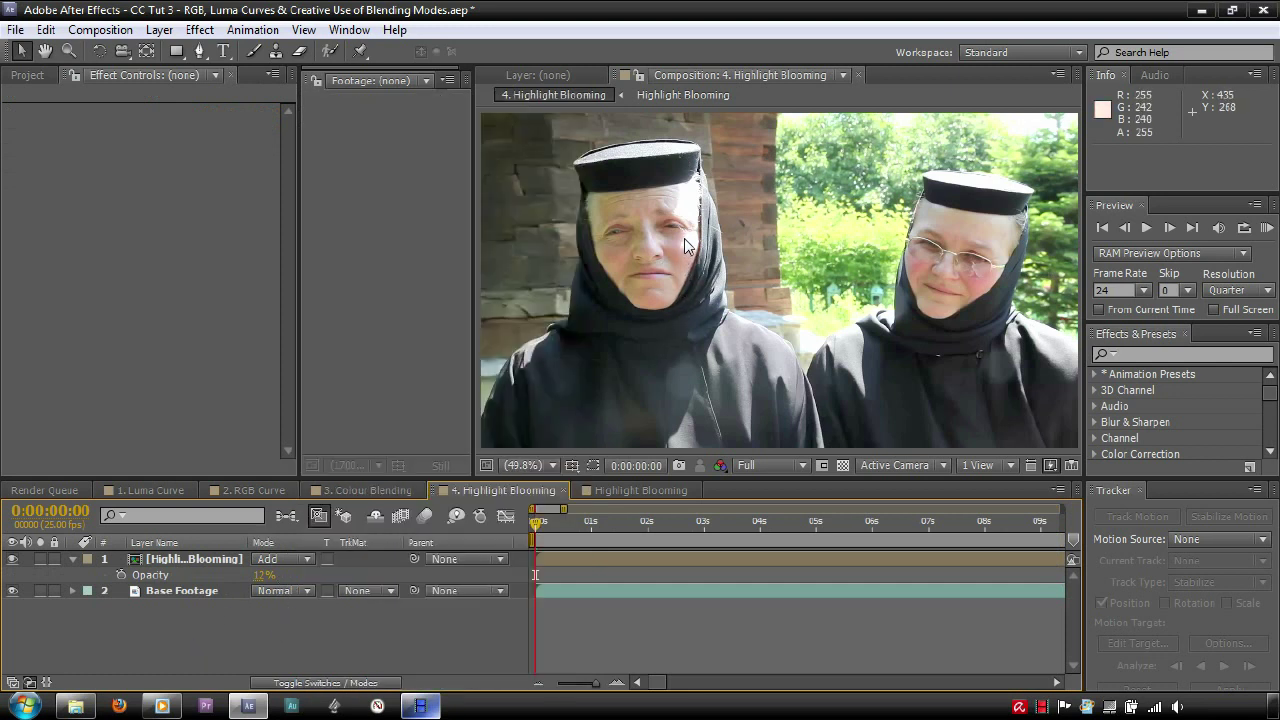
Compare with bloom and Base Footage hidden, then raise the bloom opacity from 12% to 18%.
click(12, 559)
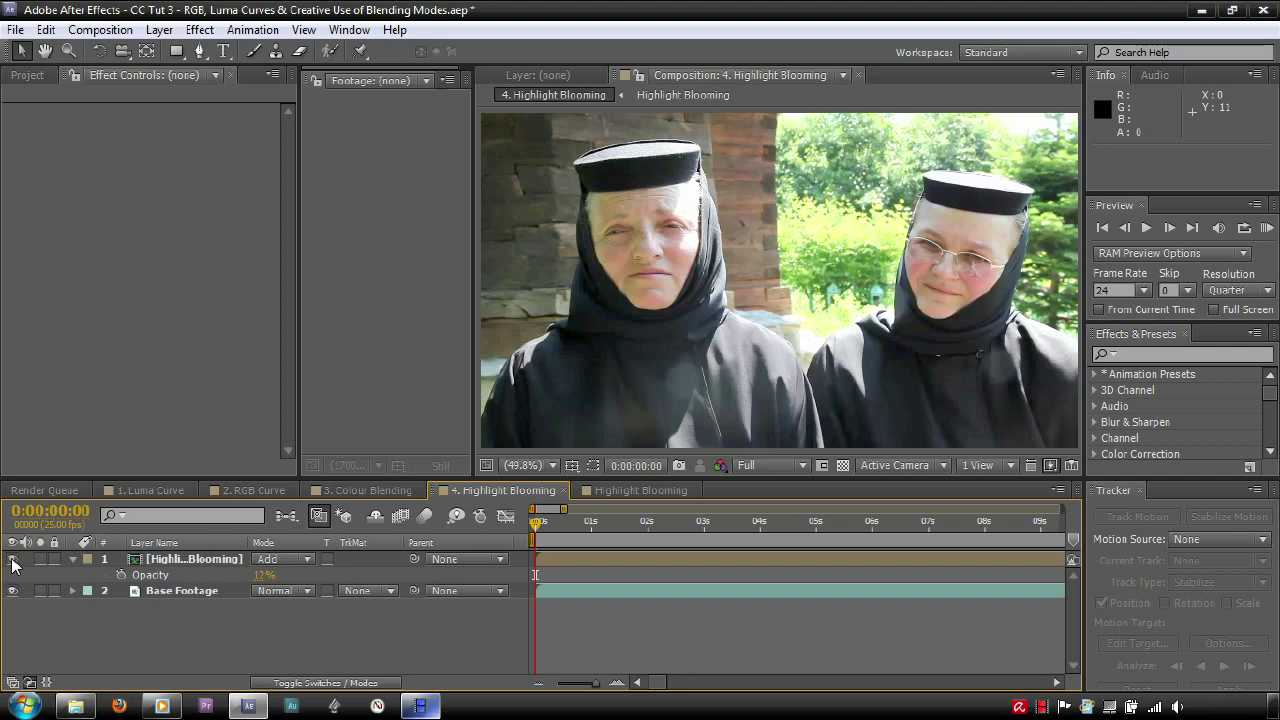
click(12, 559)
click(12, 590)
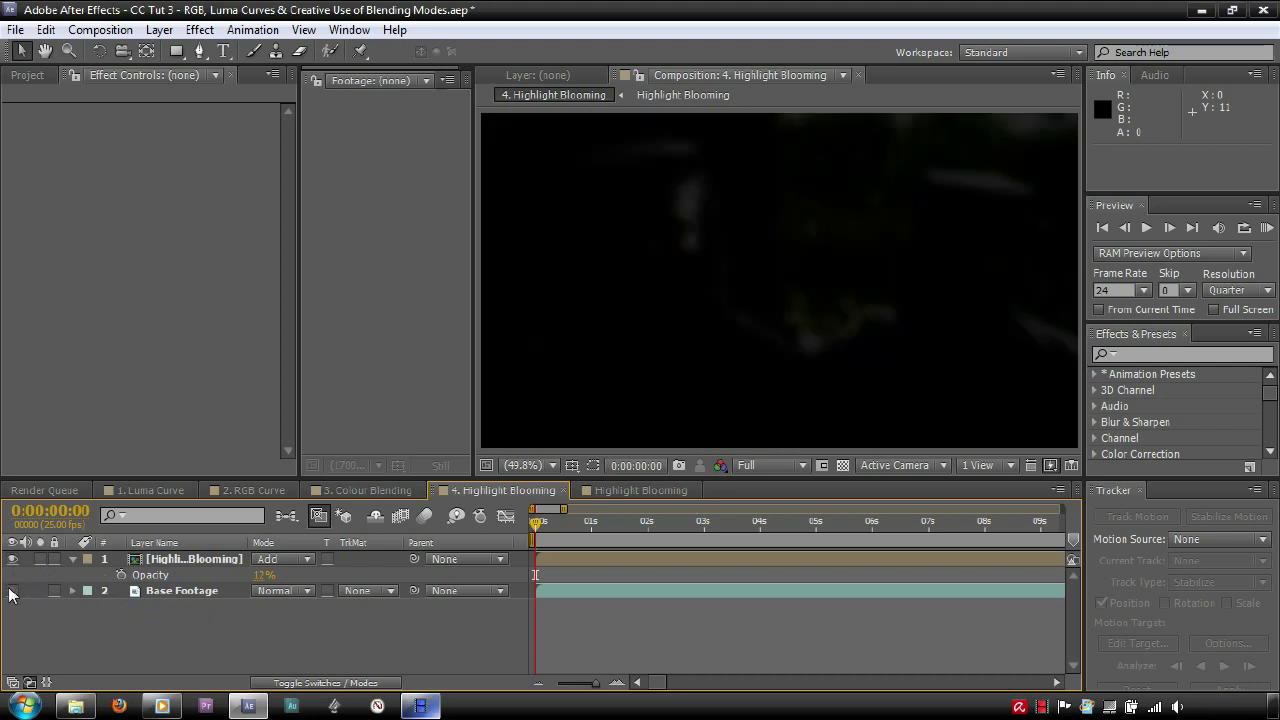
click(12, 590)
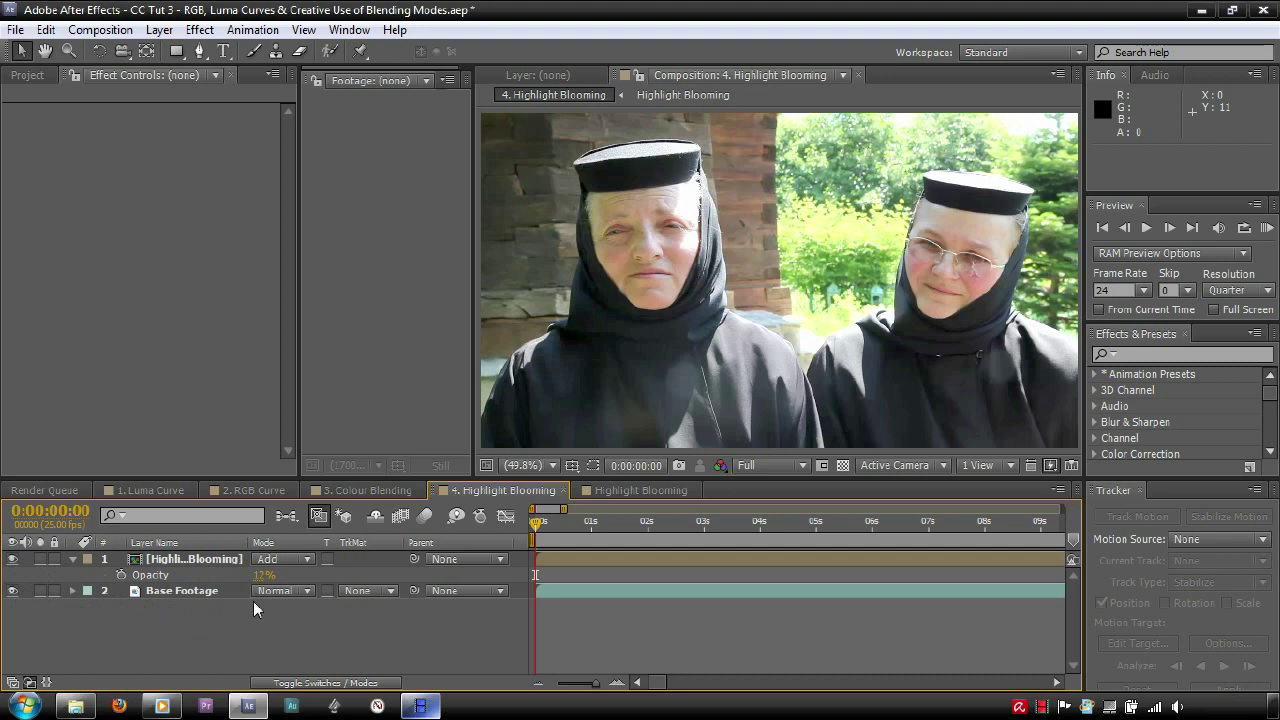
mouse_move(258, 578)
mouse_down()
mouse_move(292, 564)
mouse_move(250, 577)
mouse_move(258, 585)
mouse_up()
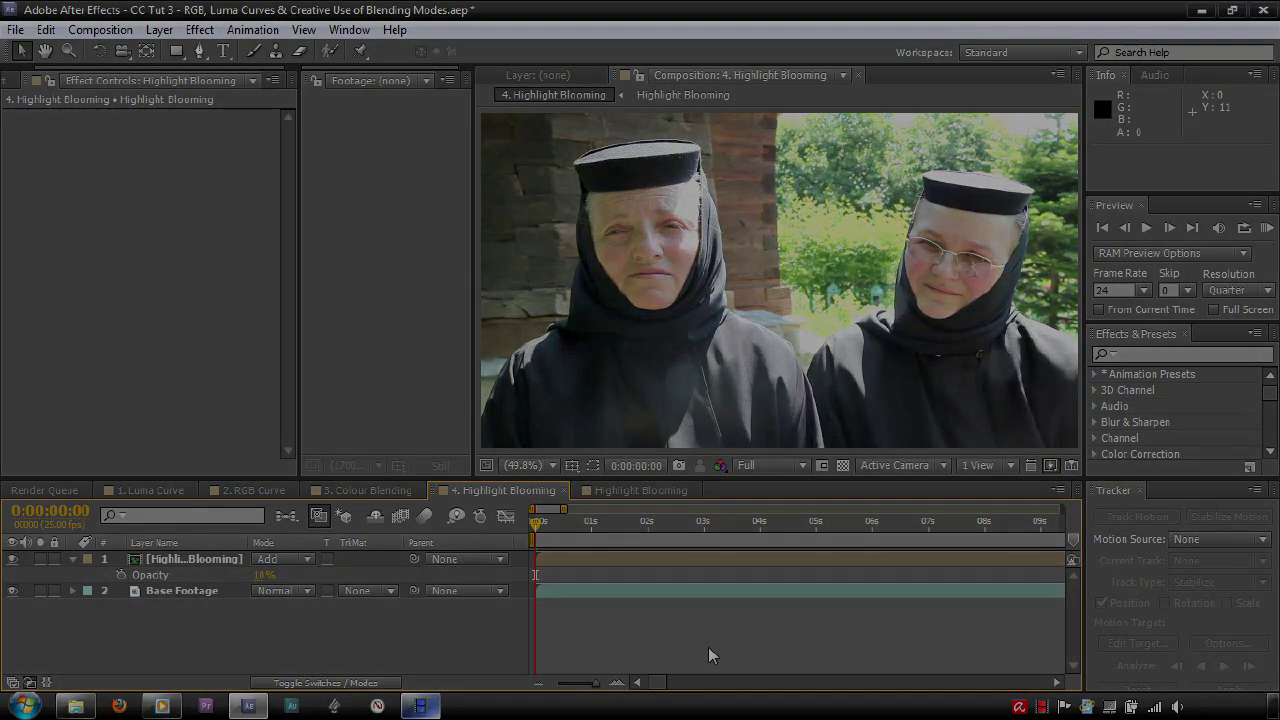